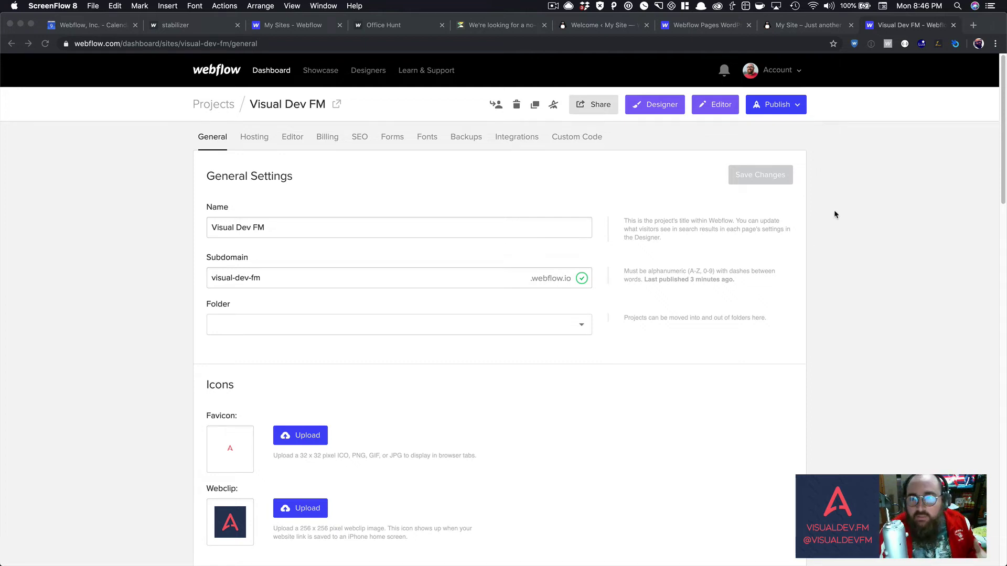
- Switch from the Webflow project settings to the WordPress Webflow Pages plugin welcome page
click(834, 206)
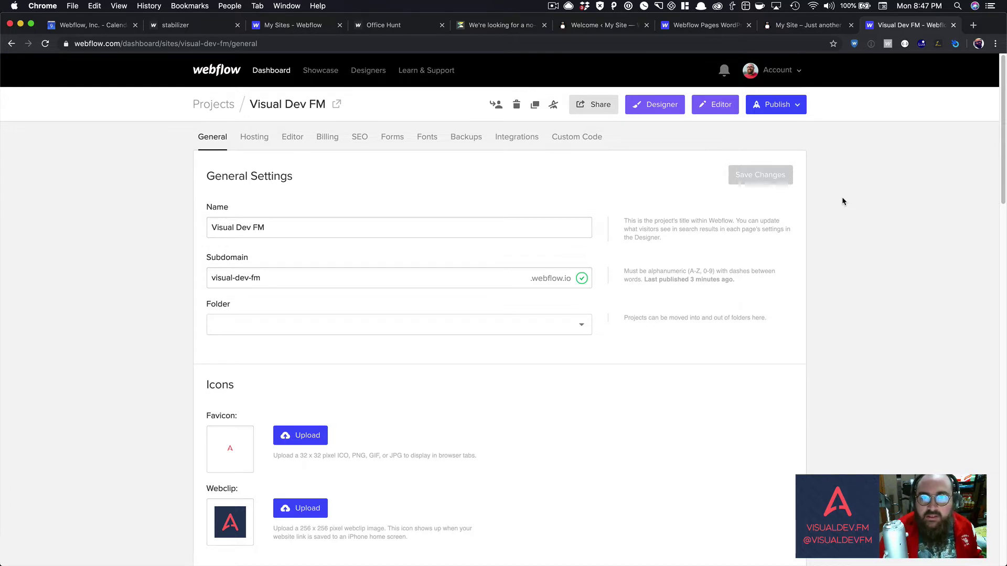
click(611, 25)
scroll(506, 235, up, 3)
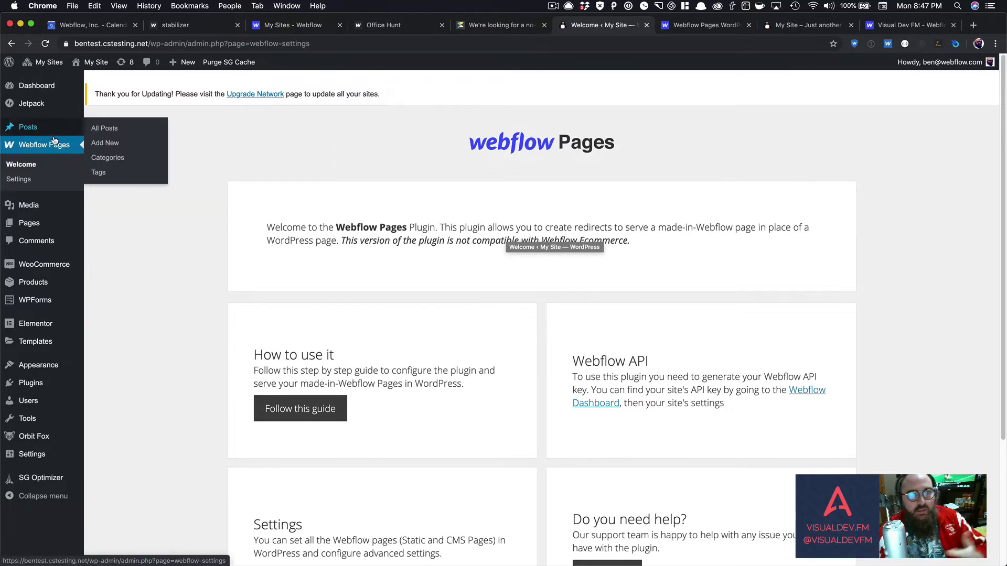
mouse_move(57, 295)
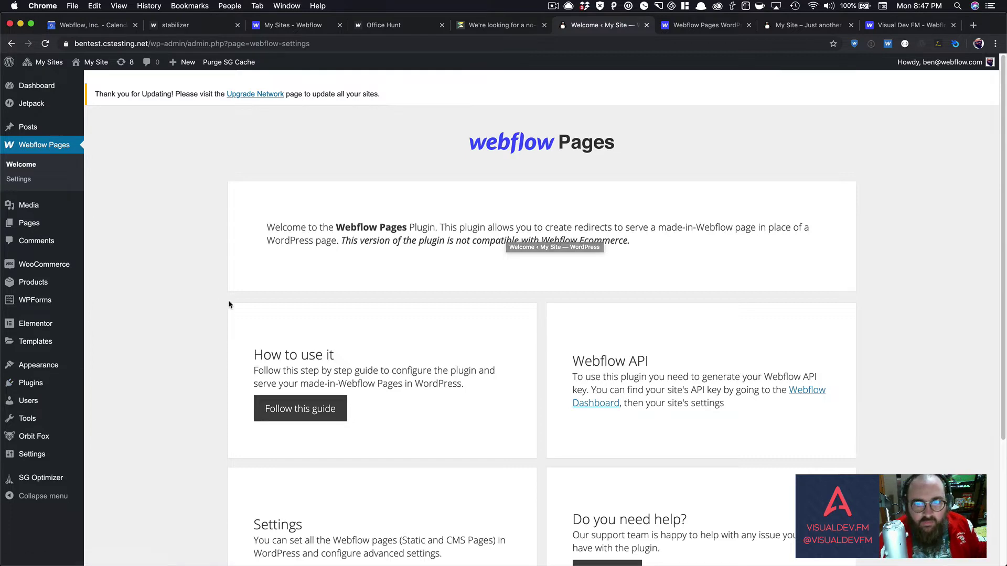
scroll(206, 297, down, 1)
scroll(208, 298, down, 3)
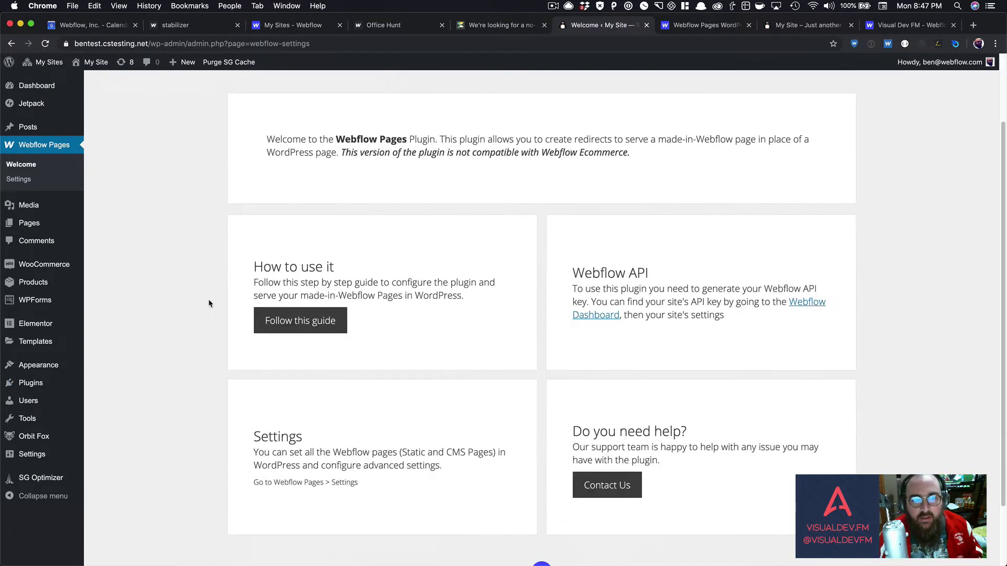
scroll(209, 299, up, 4)
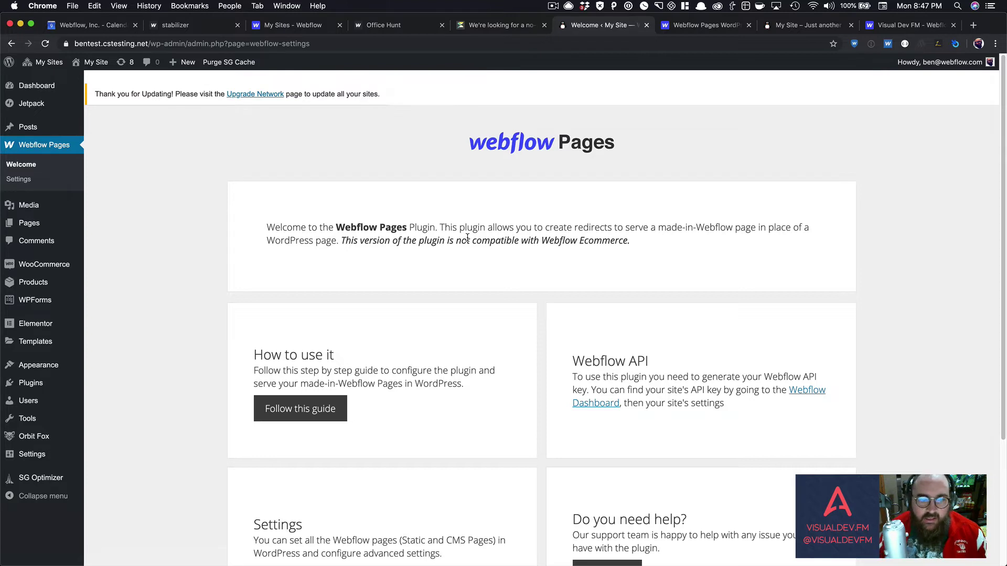
scroll(454, 347, down, 1)
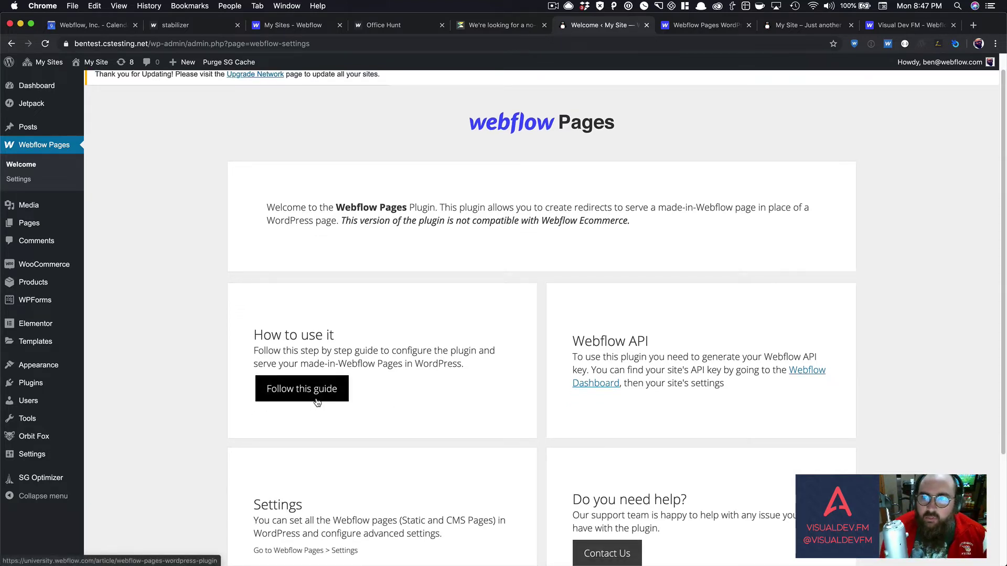
click(708, 27)
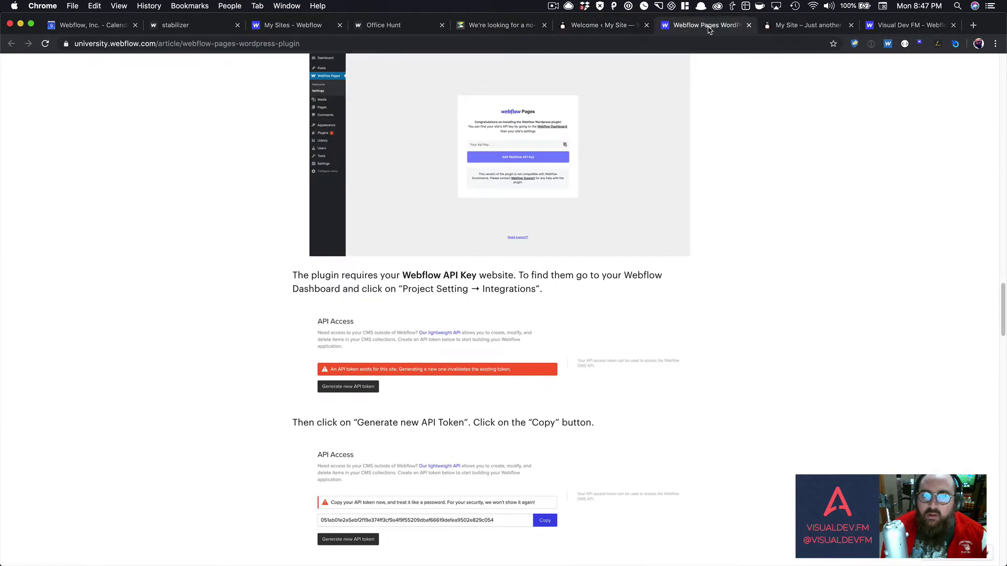
scroll(694, 212, up, 20)
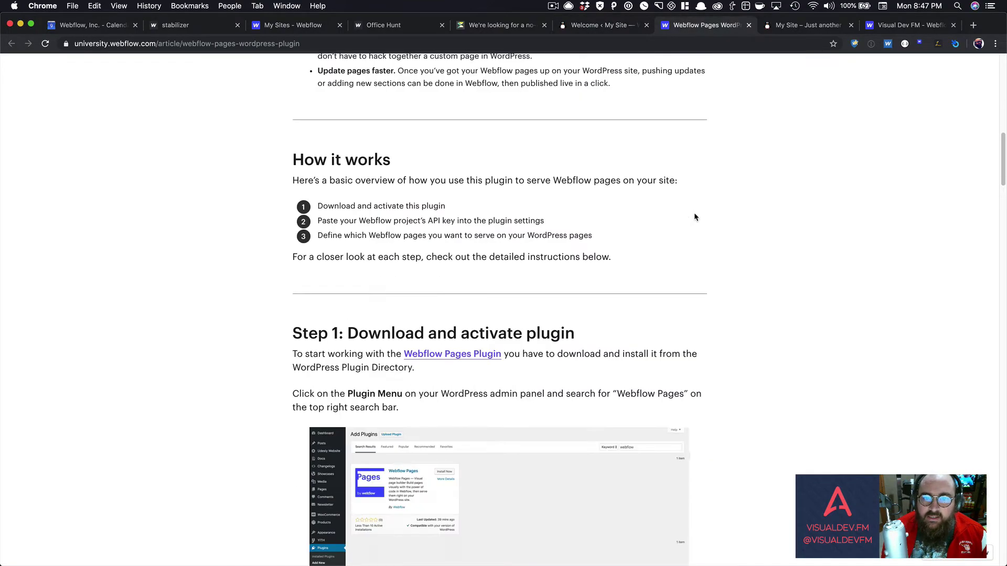
scroll(694, 217, up, 6)
scroll(694, 217, down, 15)
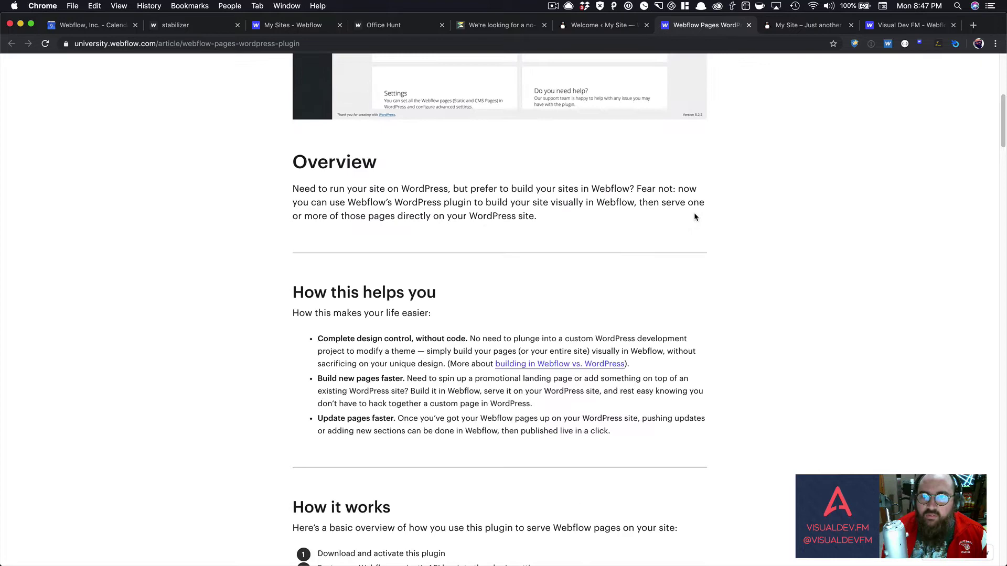
- Return to the Webflow Pages welcome page and scroll down through its sections
click(624, 25)
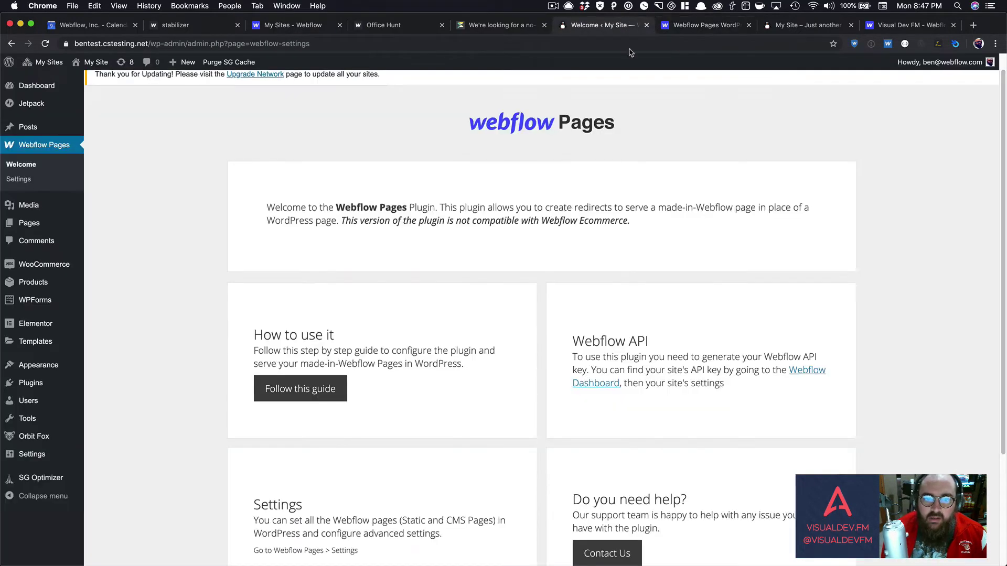
scroll(575, 260, down, 3)
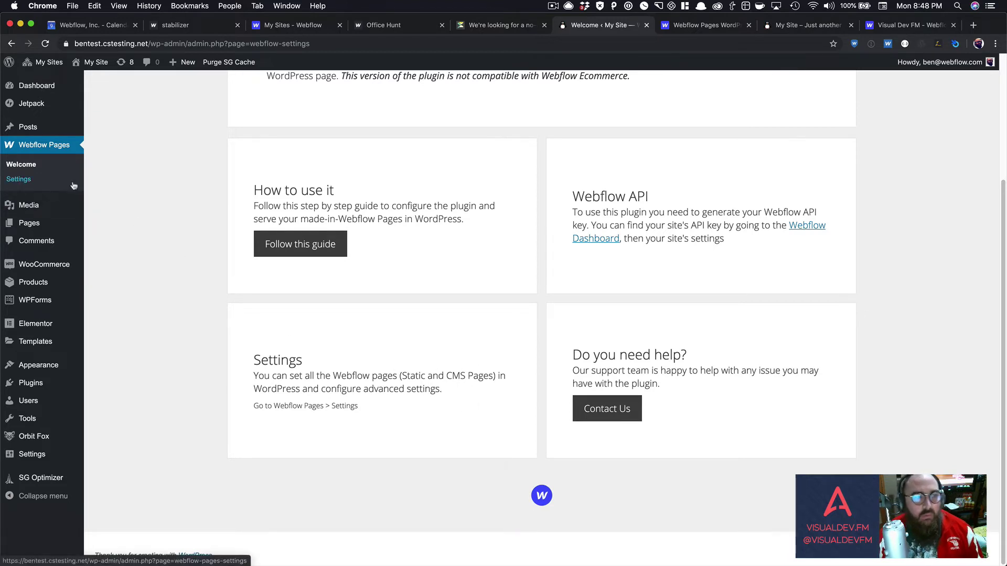
- Open the Webflow Pages settings, focus the API key field, then go to Visual Dev FM settings
click(18, 181)
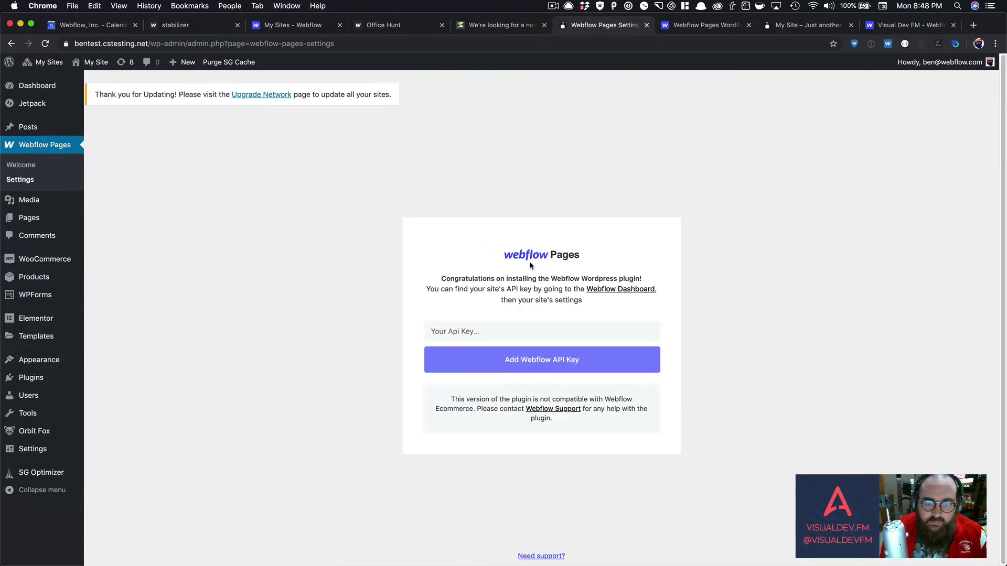
click(467, 332)
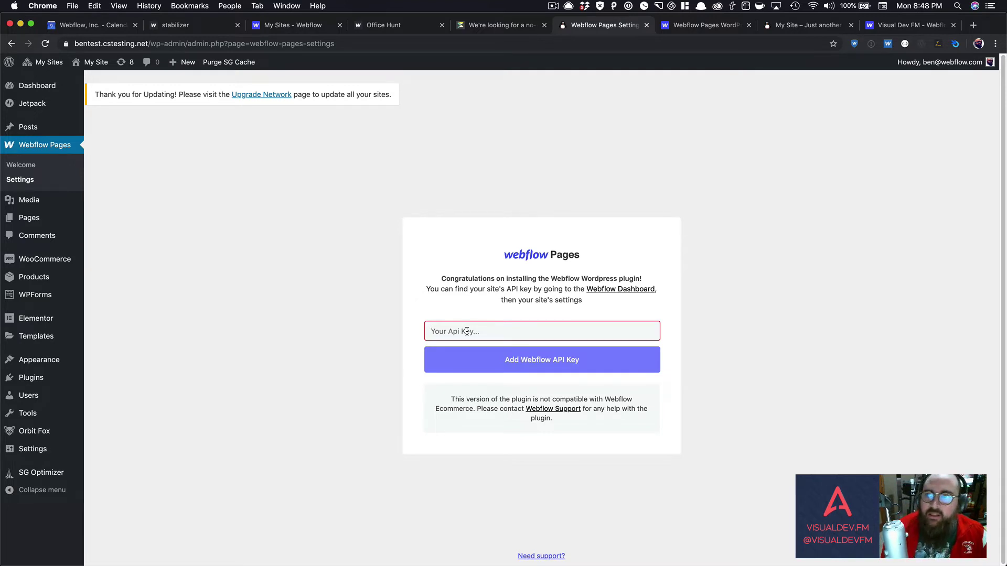
click(925, 28)
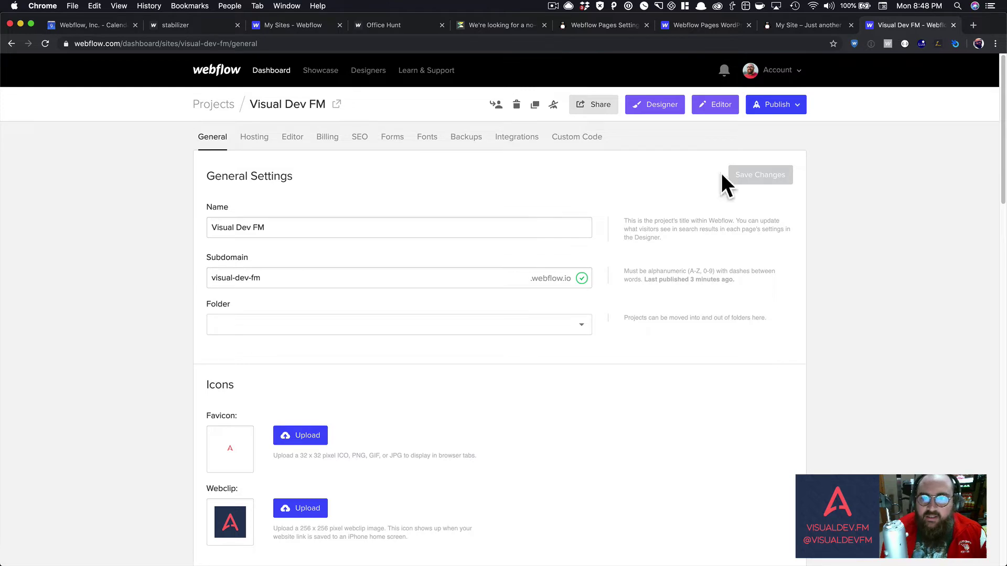
- Locate the API Access section under Webflow Integrations, then return to the WordPress plugin settings
click(516, 137)
scroll(477, 228, down, 15)
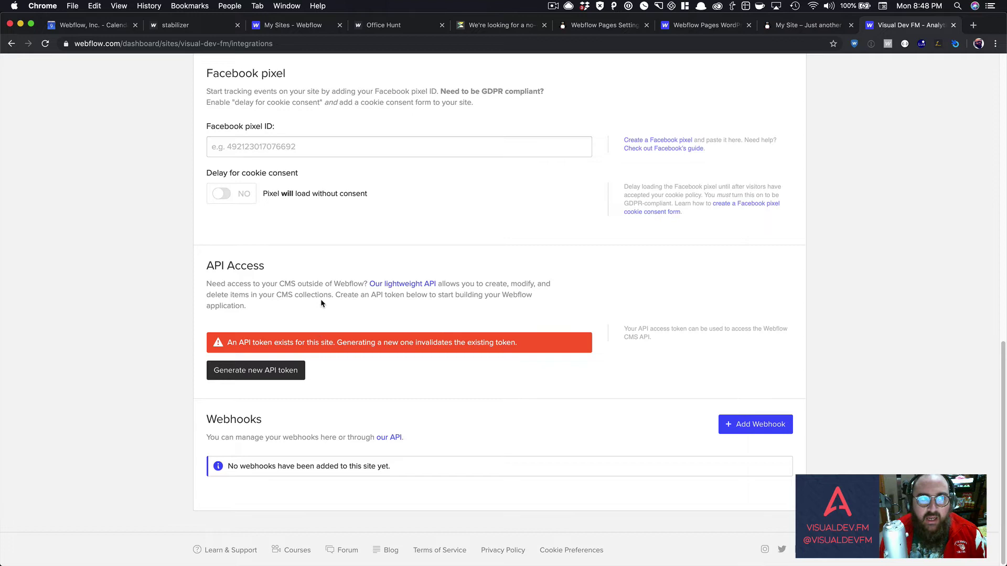
key(super+6)
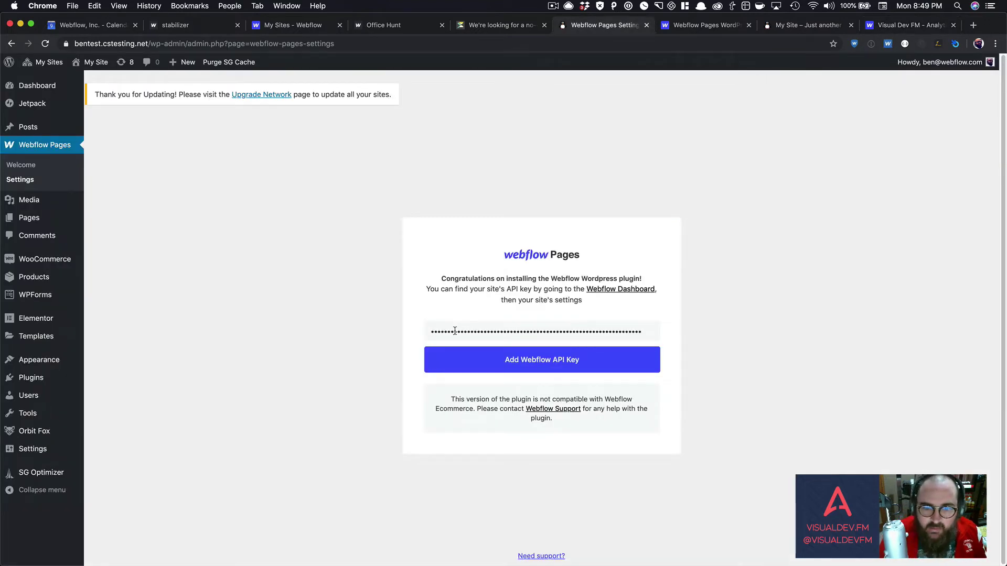
- Save the Webflow API key and dismiss the 1Password save-login prompt
click(557, 359)
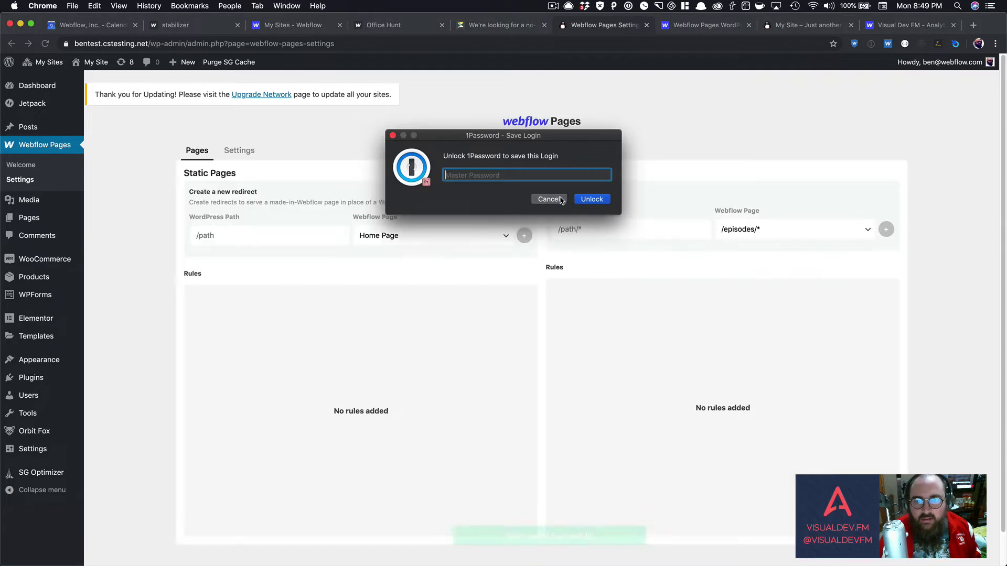
click(549, 200)
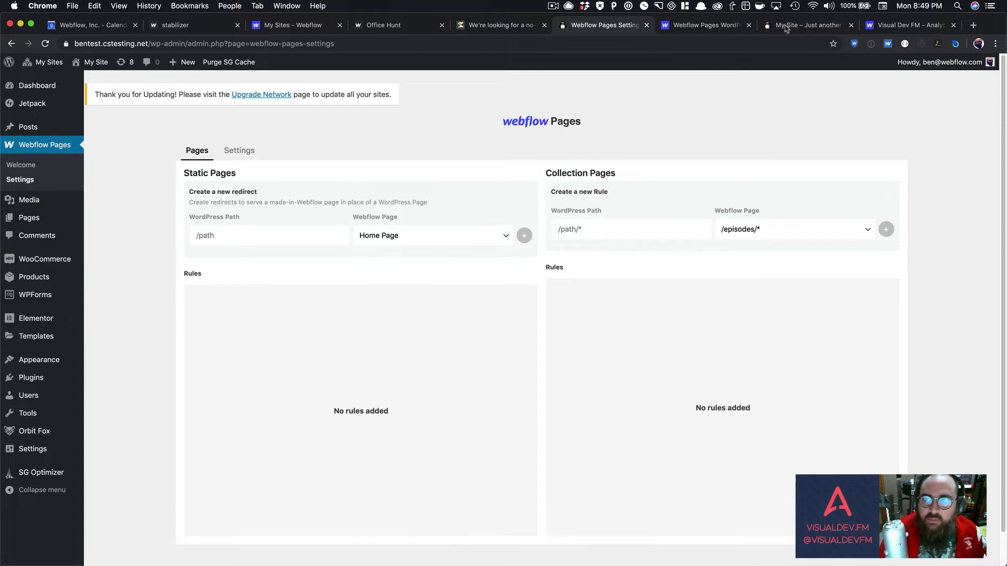
click(802, 27)
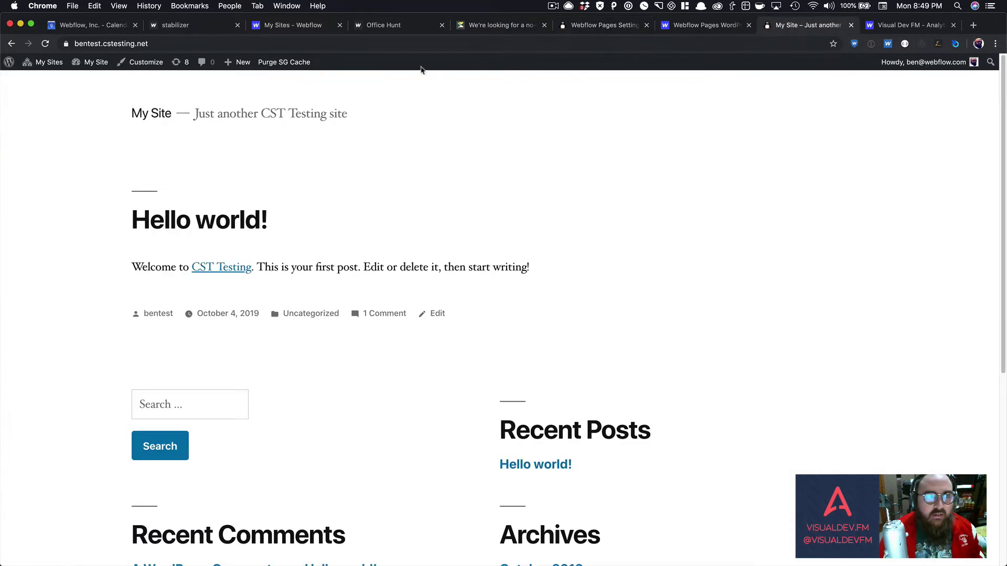
click(45, 44)
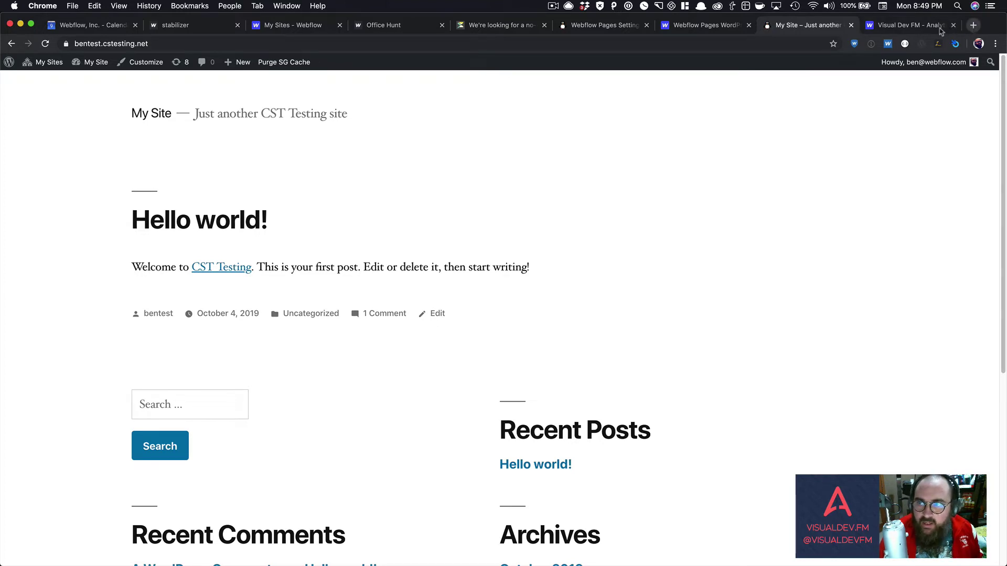
click(902, 29)
scroll(786, 140, up, 4)
scroll(785, 141, up, 5)
click(788, 107)
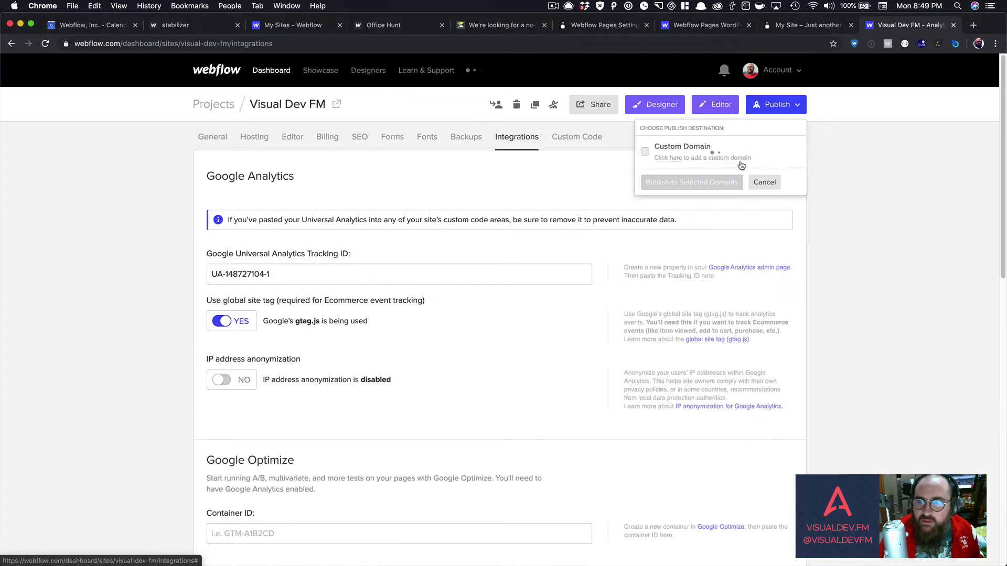
click(716, 177)
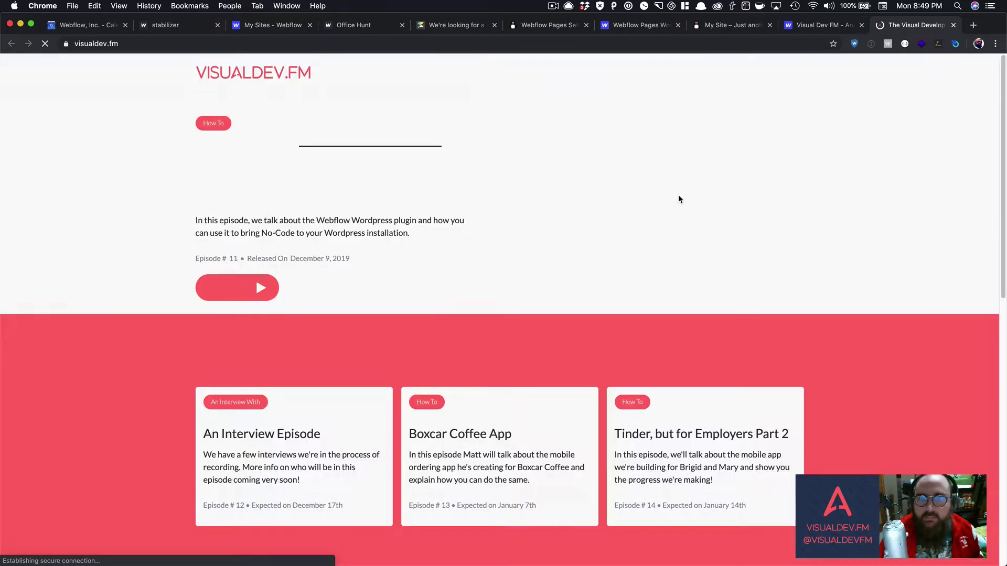
click(729, 26)
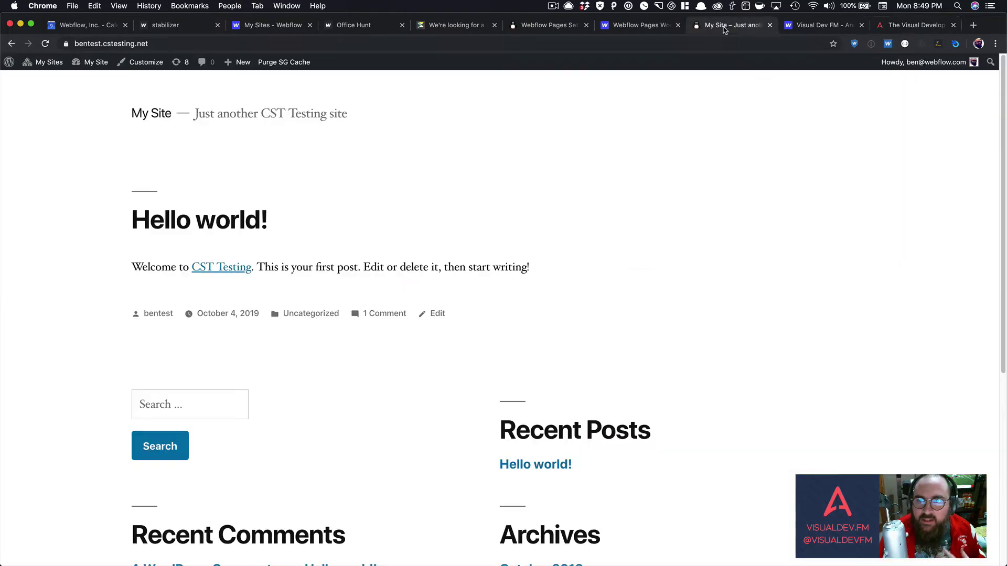
click(921, 32)
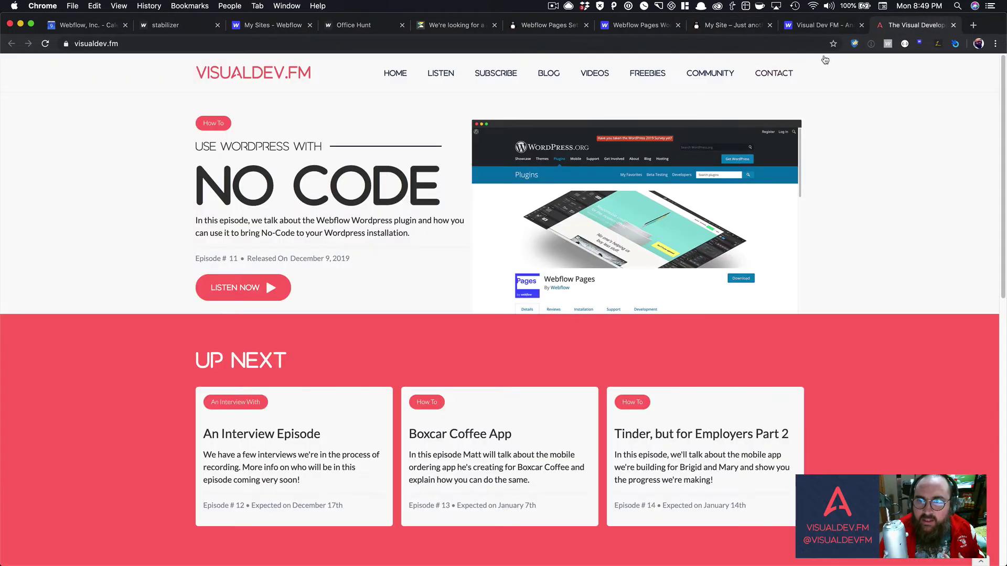
click(649, 30)
- Add a static page rule mapping the WordPress path / to the Webflow Home Page
click(524, 30)
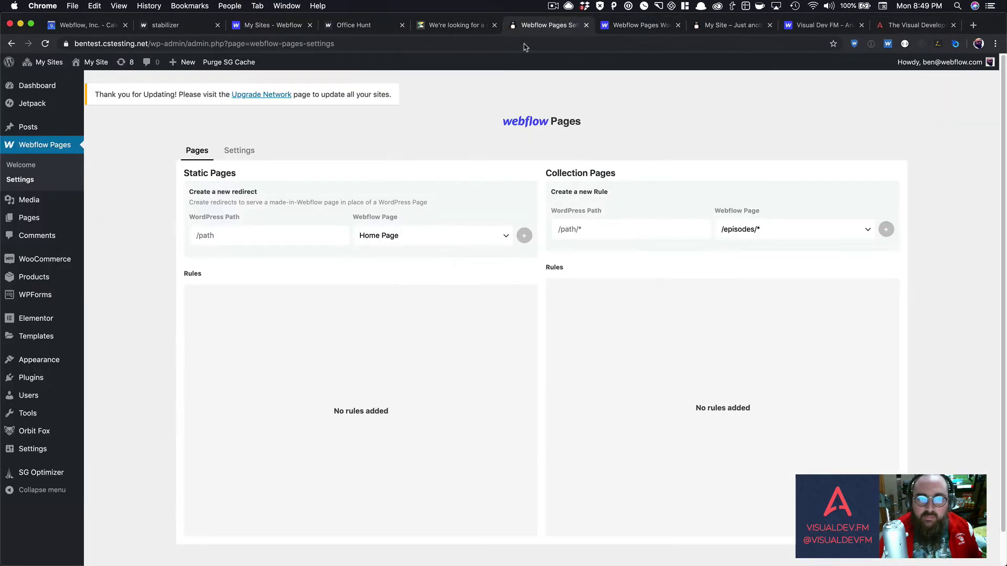
click(361, 237)
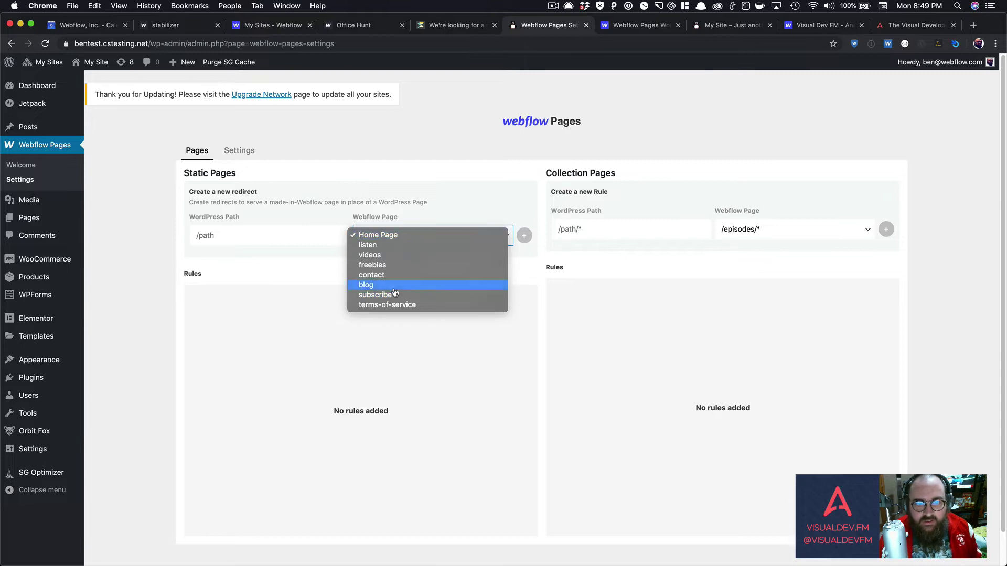
click(412, 209)
click(400, 233)
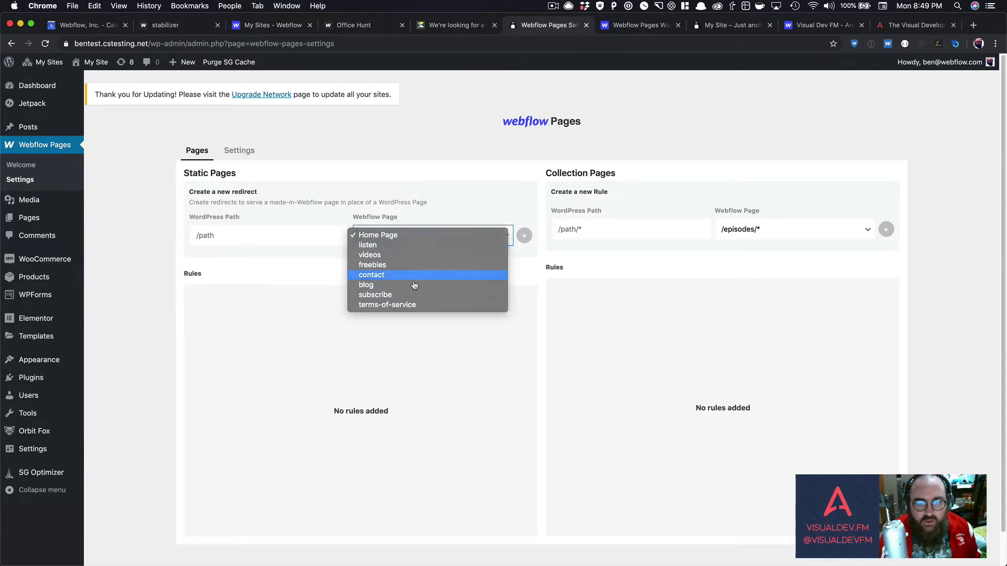
click(387, 234)
click(301, 236)
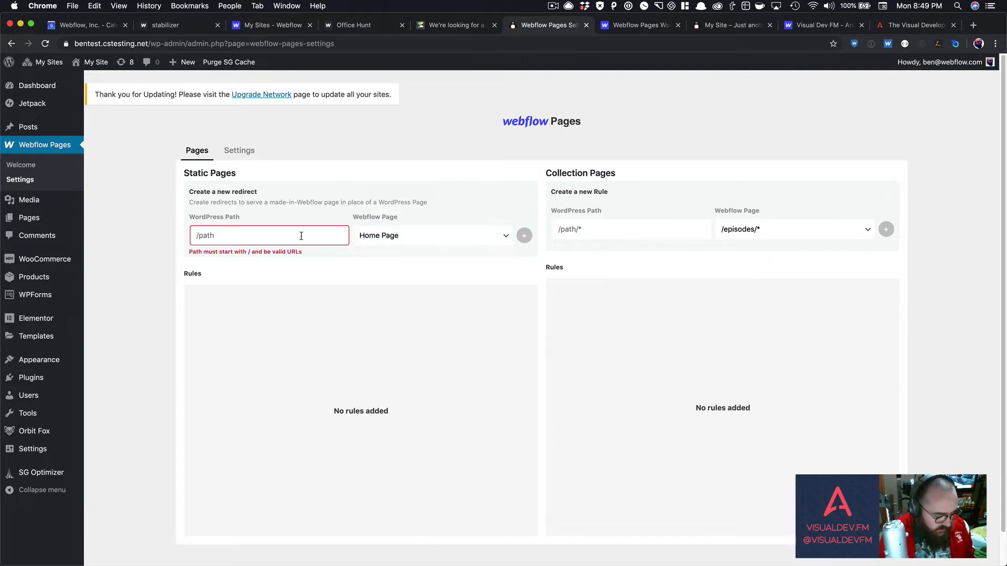
text(/)
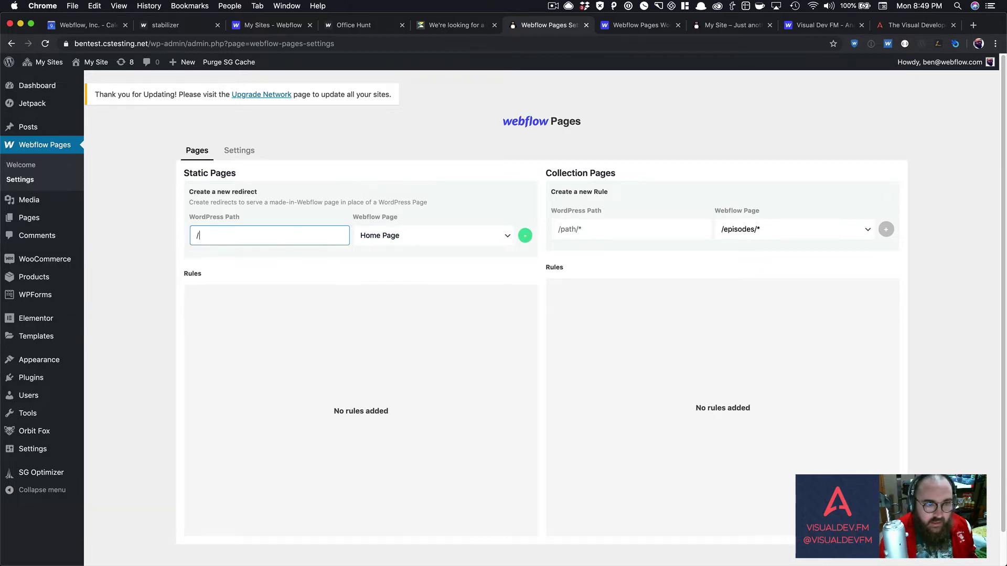
click(525, 236)
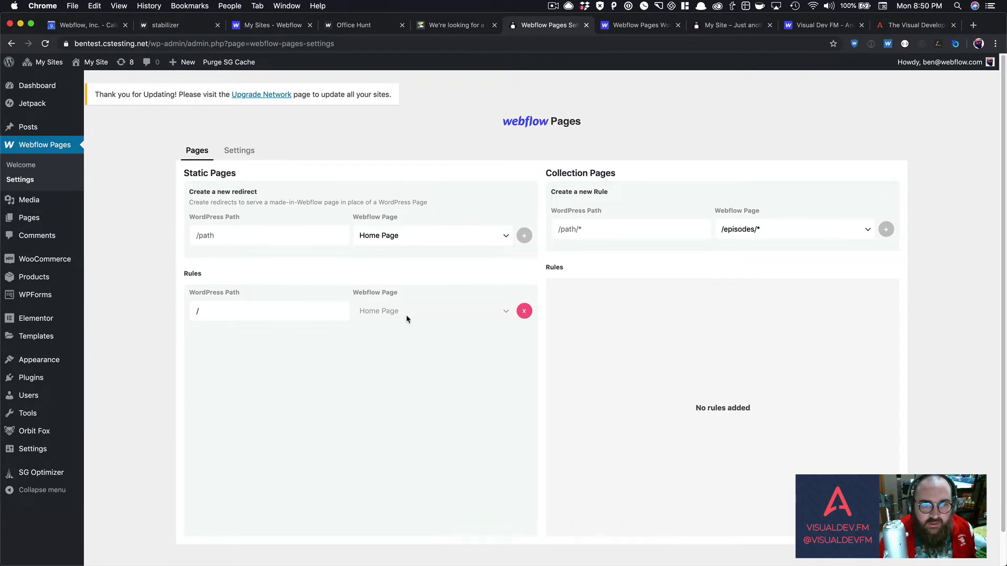
- Reload the site's front page to confirm it shows the VISUALDEV.FM Webflow home page
click(708, 29)
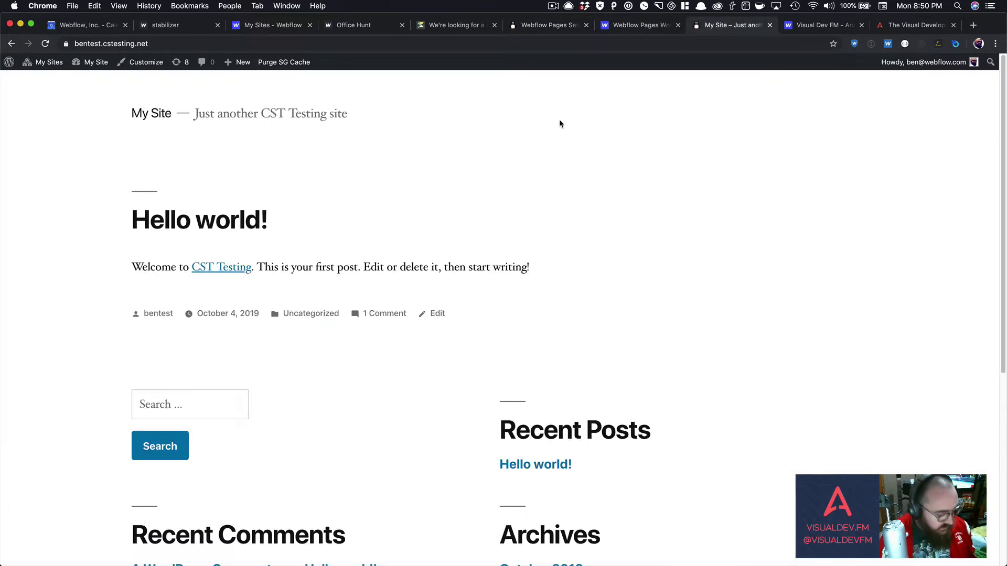
key(super+r)
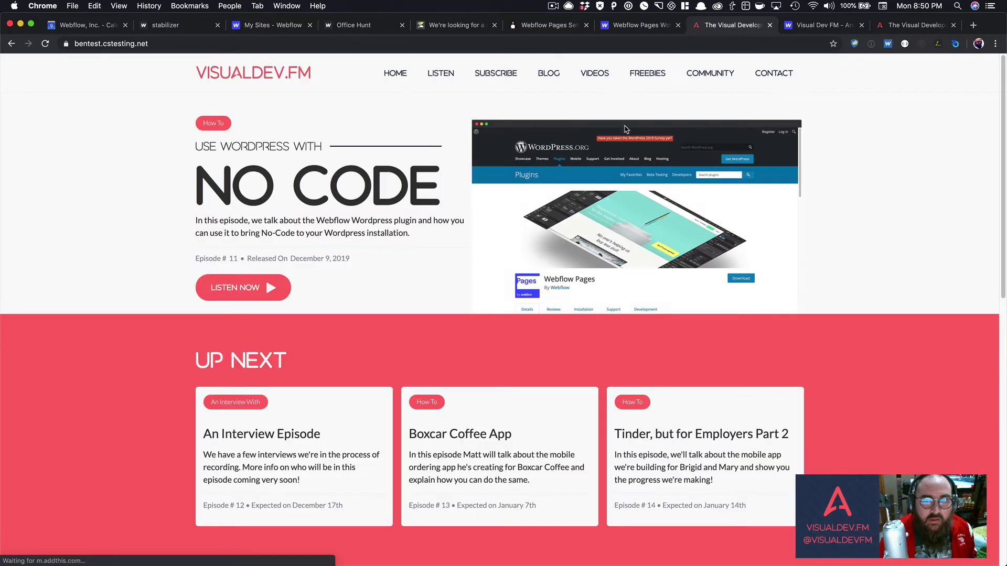
scroll(553, 217, down, 10)
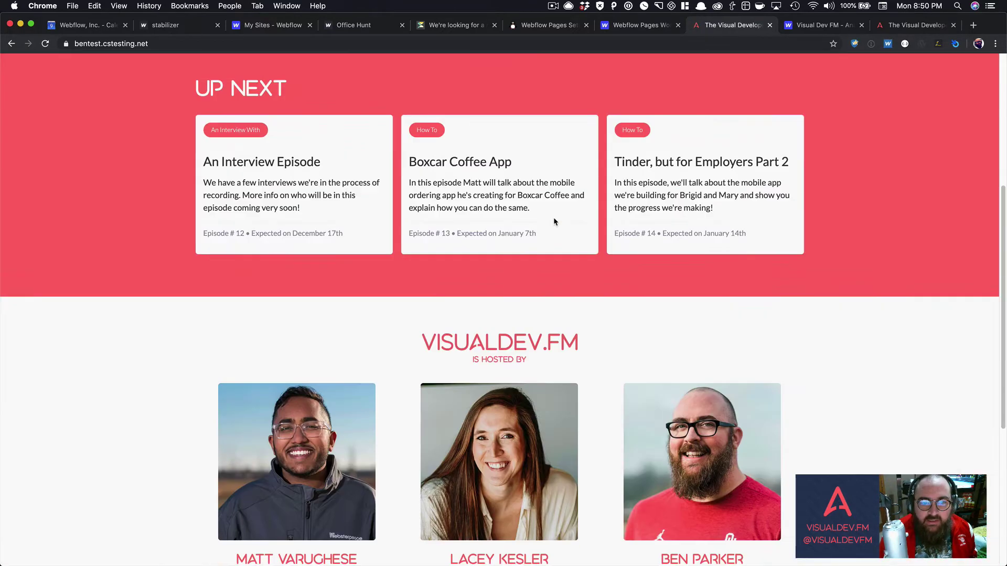
scroll(561, 243, up, 6)
scroll(561, 244, up, 4)
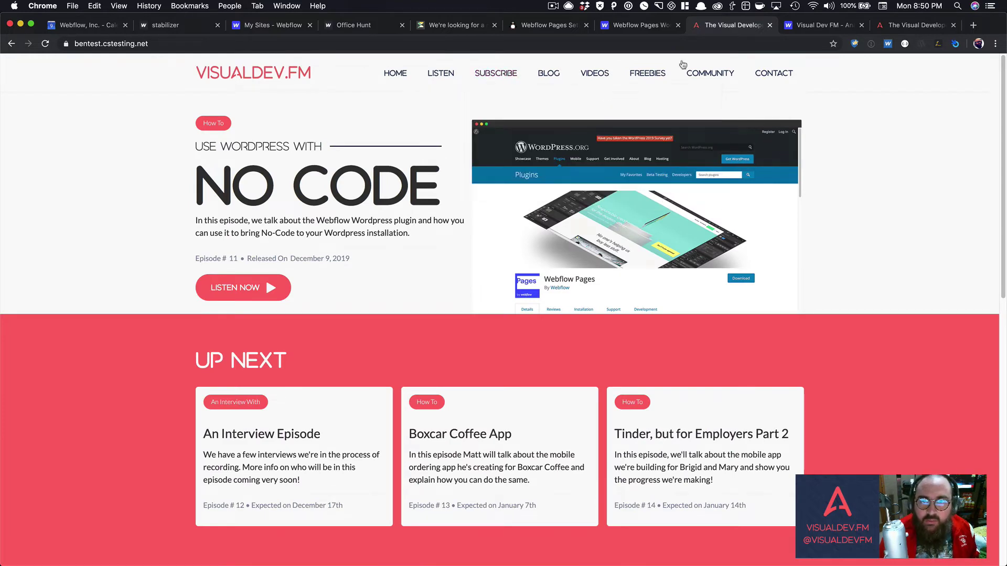
click(543, 25)
- Add a static rule mapping /freebies to the Webflow freebies page, then view the site tab
click(240, 310)
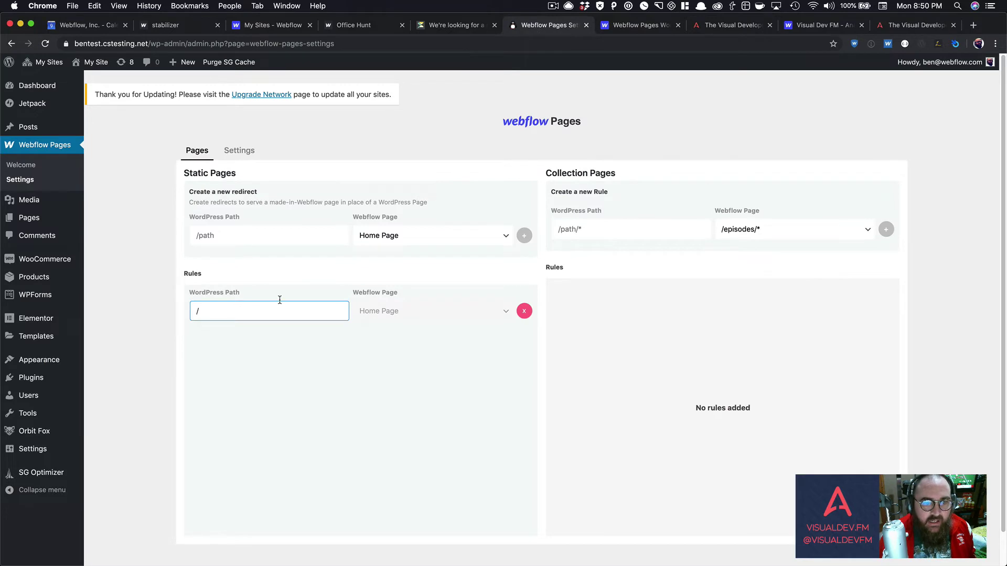
click(418, 236)
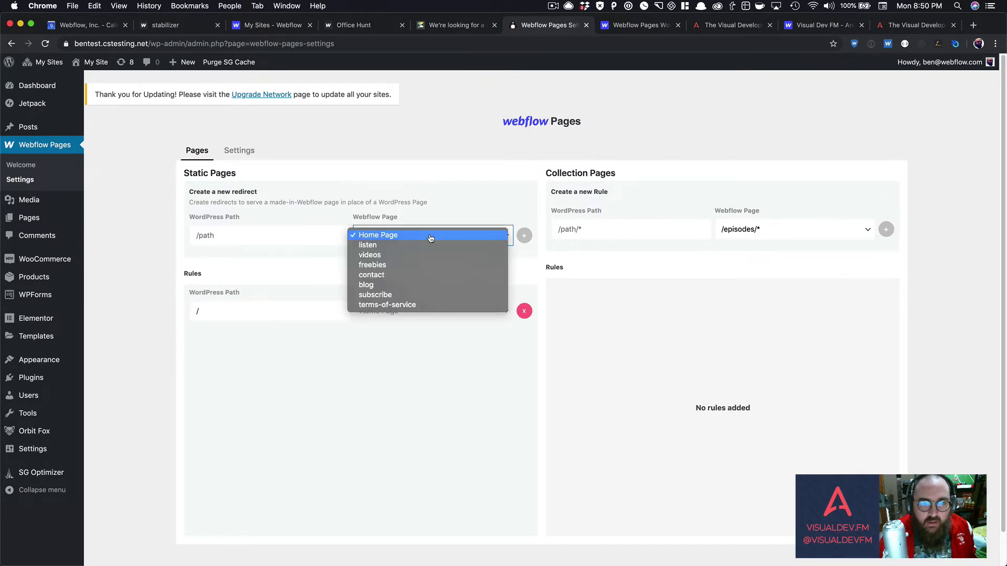
click(393, 264)
click(325, 237)
text(/freebies)
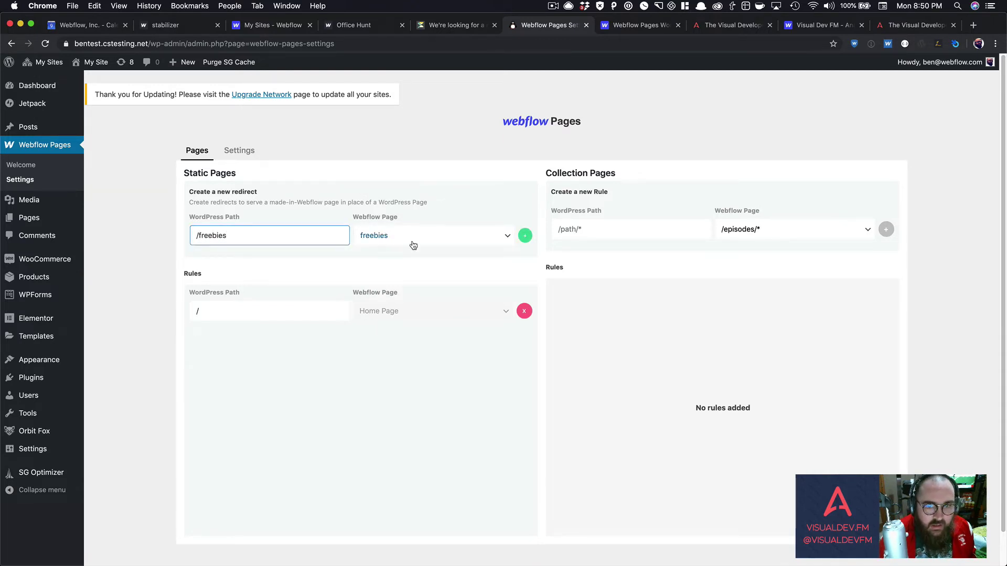
click(524, 235)
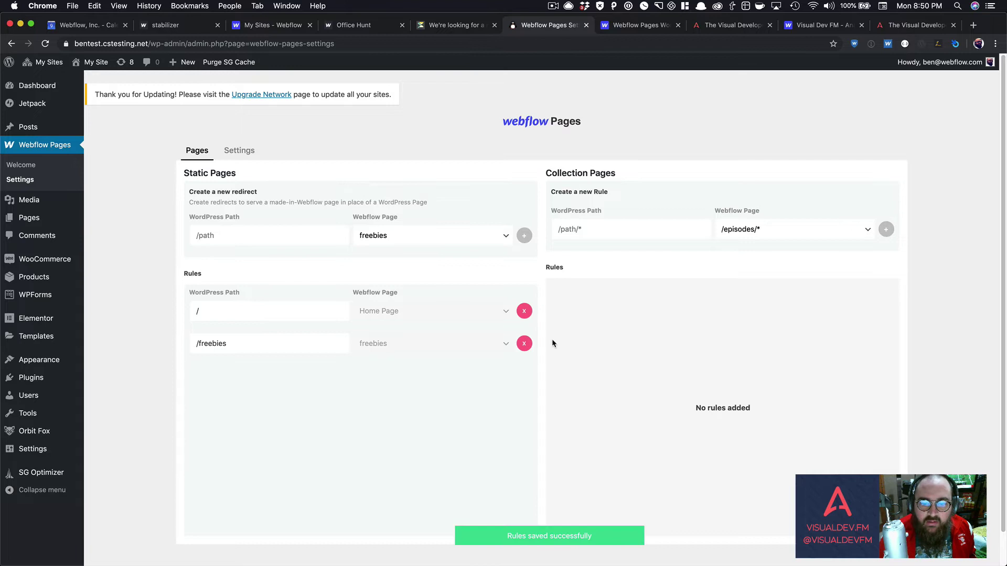
click(748, 29)
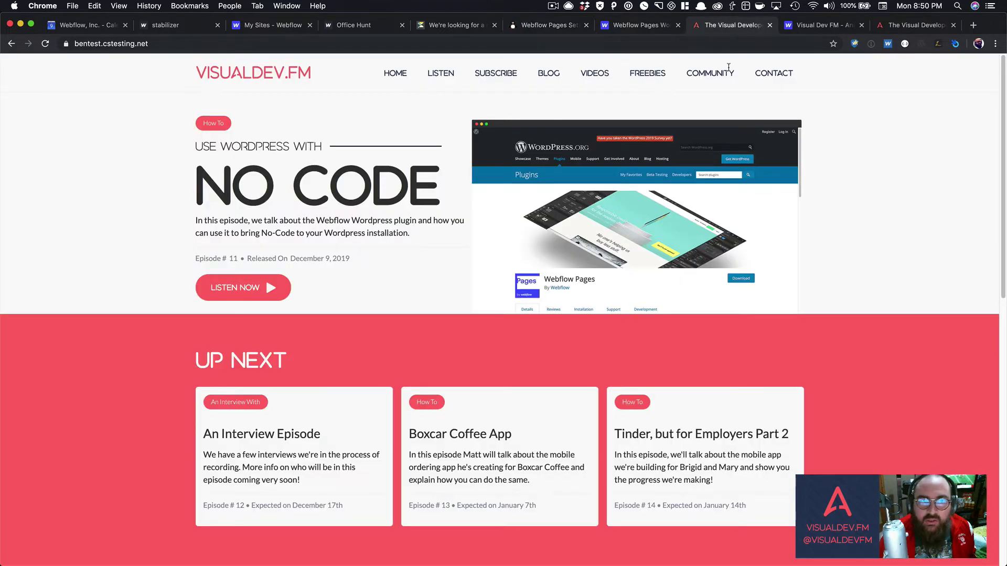
- Load /freebies on the site to verify the Webflow Freebies page appears, then return to settings
click(168, 45)
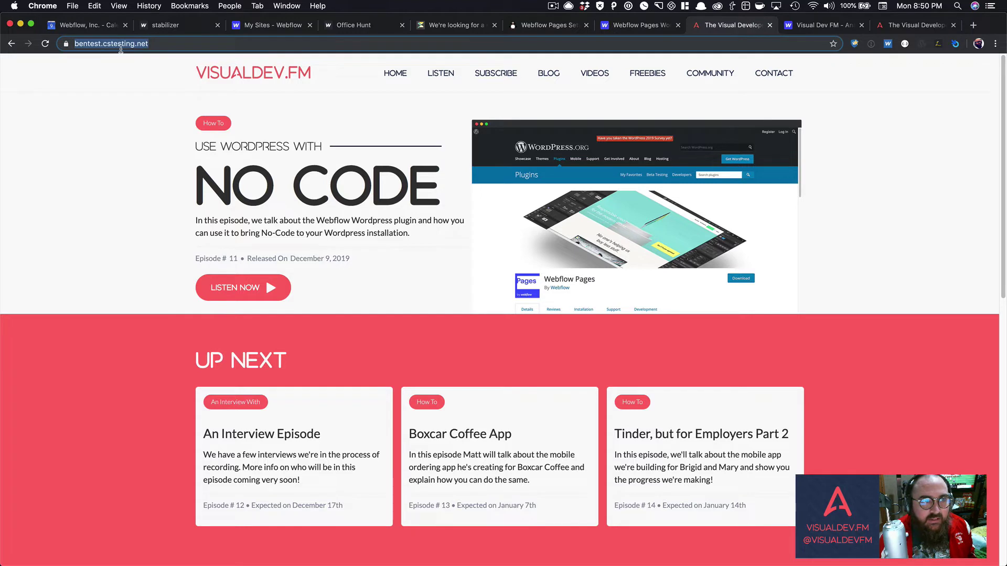
click(152, 44)
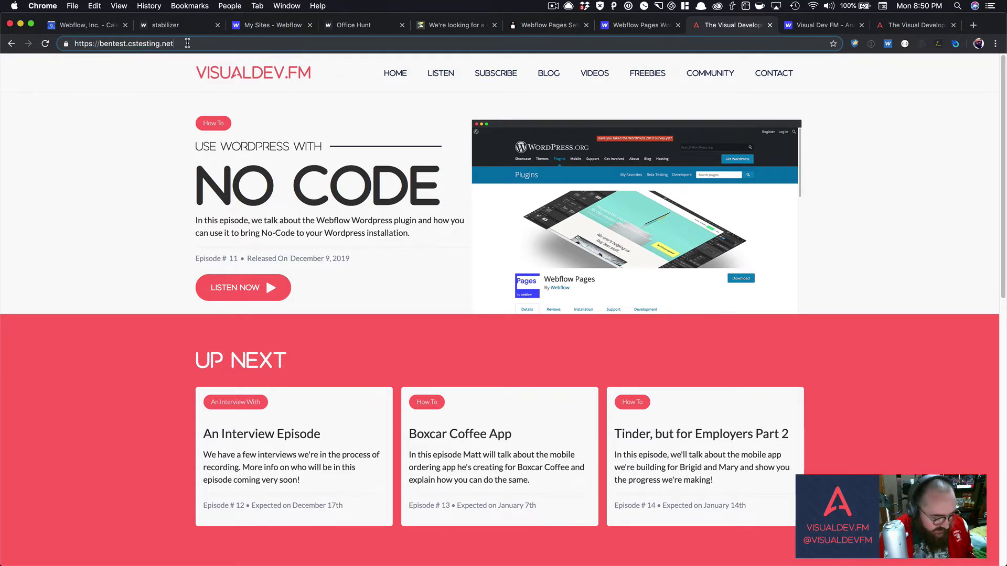
text(/)
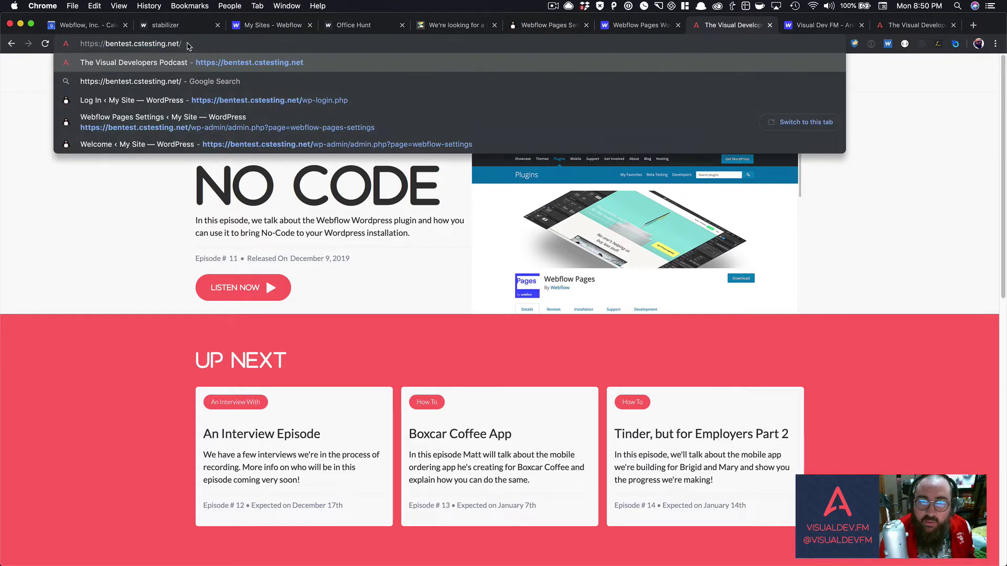
text(freebies)
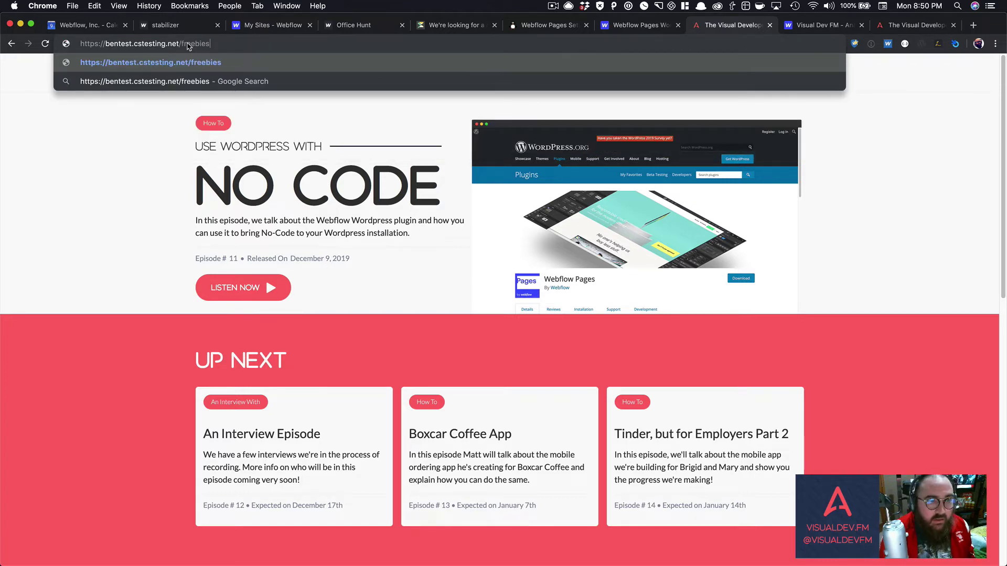
key(Return)
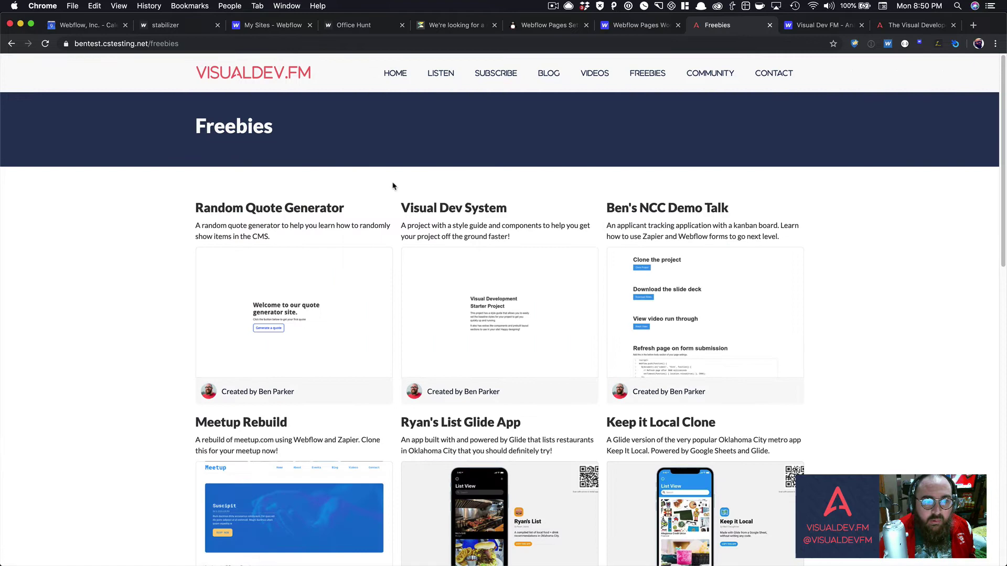
scroll(396, 194, down, 5)
scroll(409, 202, up, 5)
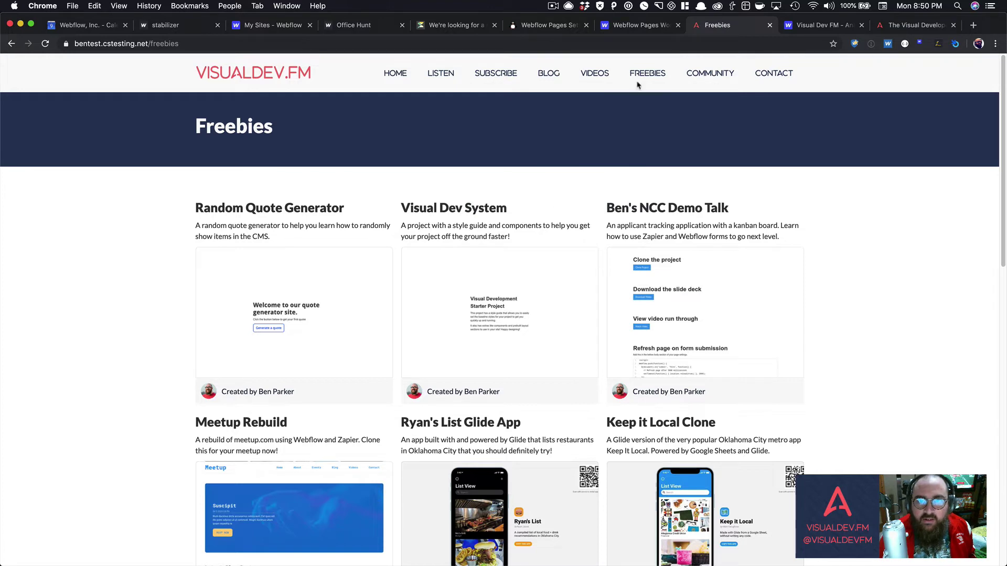
click(559, 28)
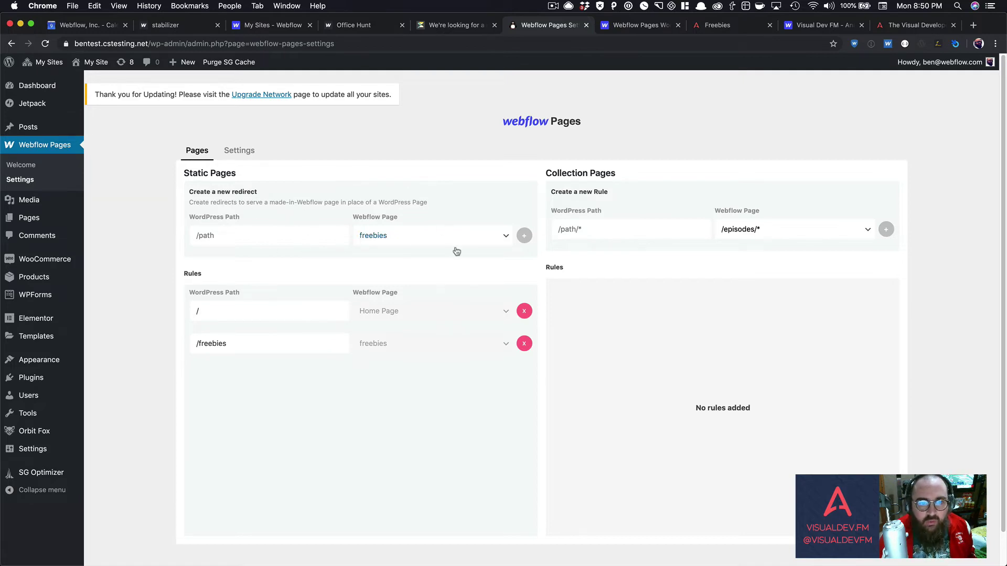
- Browse the Webflow Page list unchanged, focus the Collection Pages path field, then view visualdev.fm
click(505, 235)
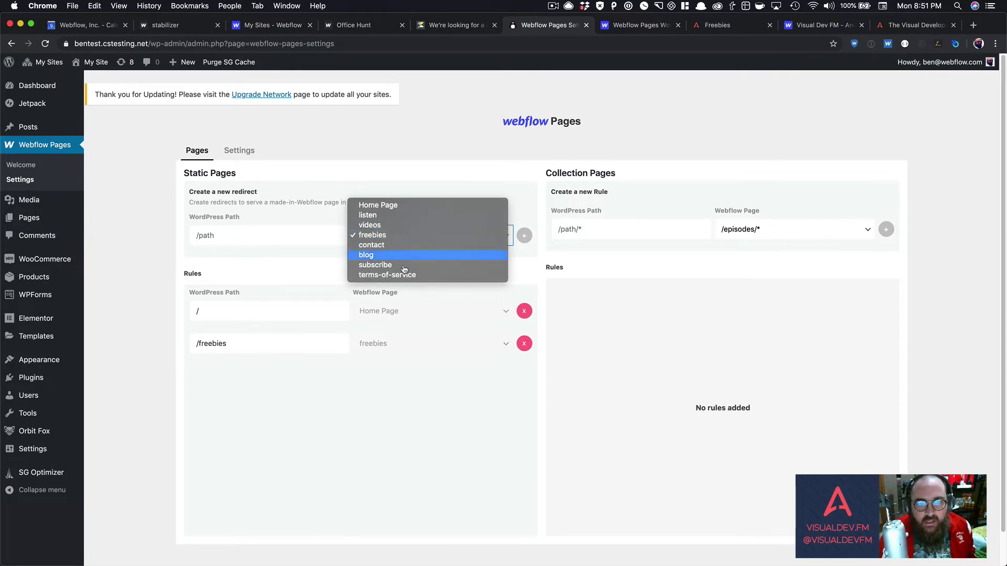
click(394, 372)
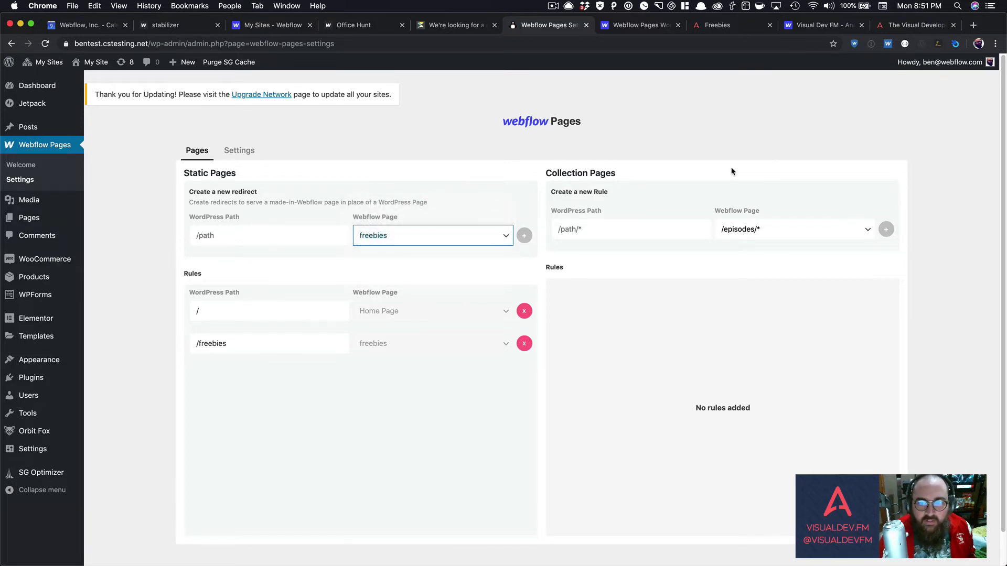
click(643, 225)
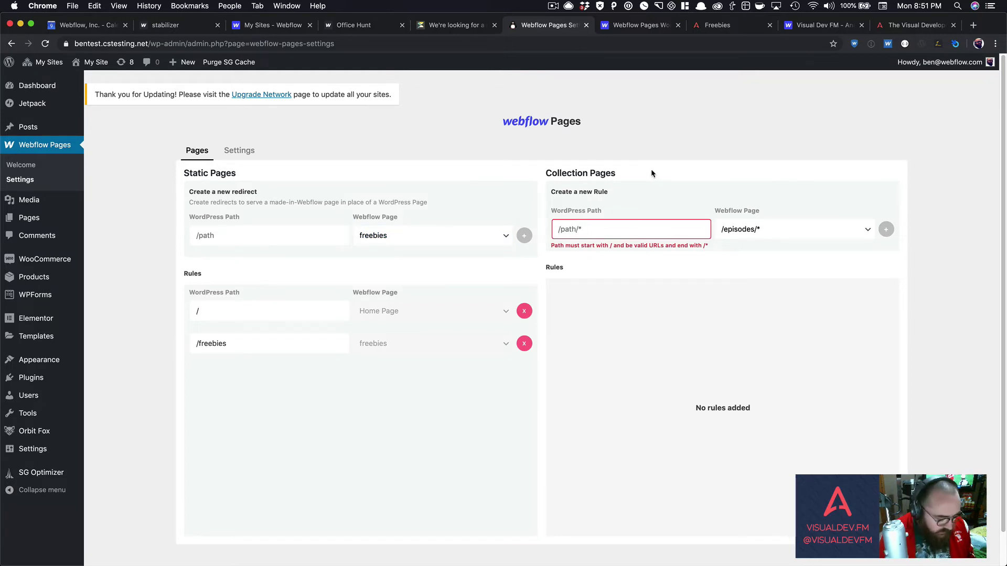
click(913, 29)
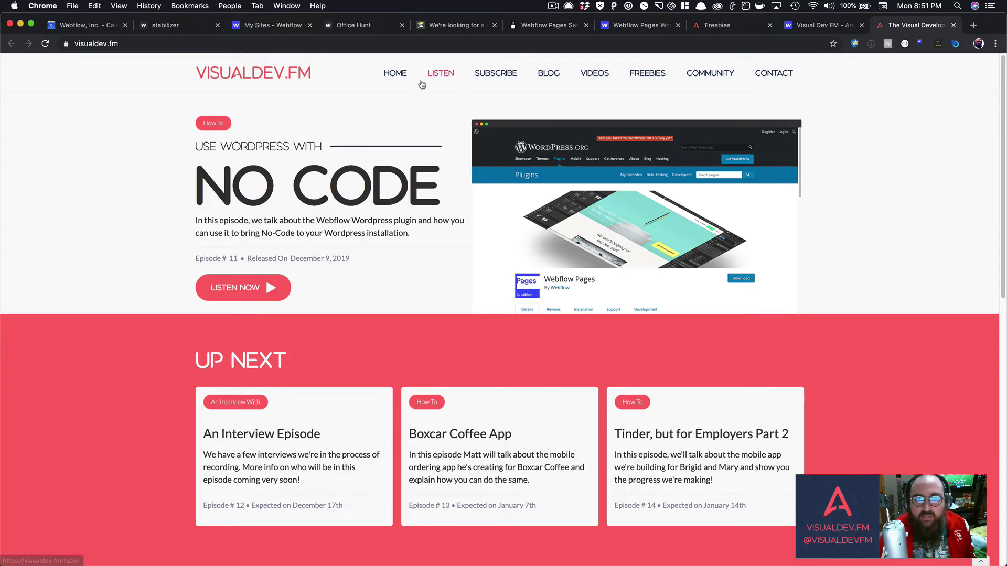
- Go to the Episode 11: The Webflow Wordpress Plugin page from the visualdev.fm episode list
click(437, 77)
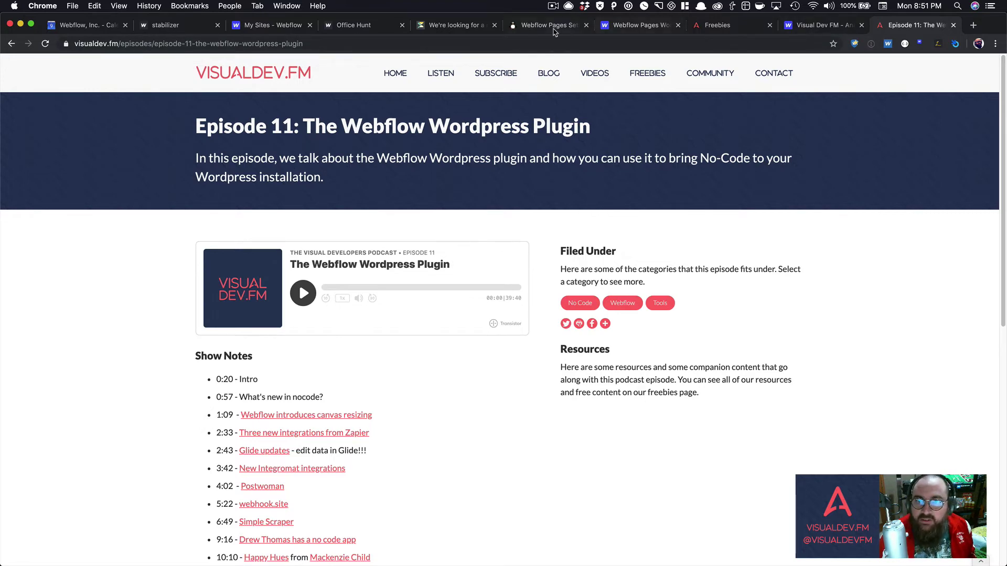
- Add and save a collection rule mapping WordPress path /episodes/* to the Webflow /episodes/* template
click(538, 29)
text(/)
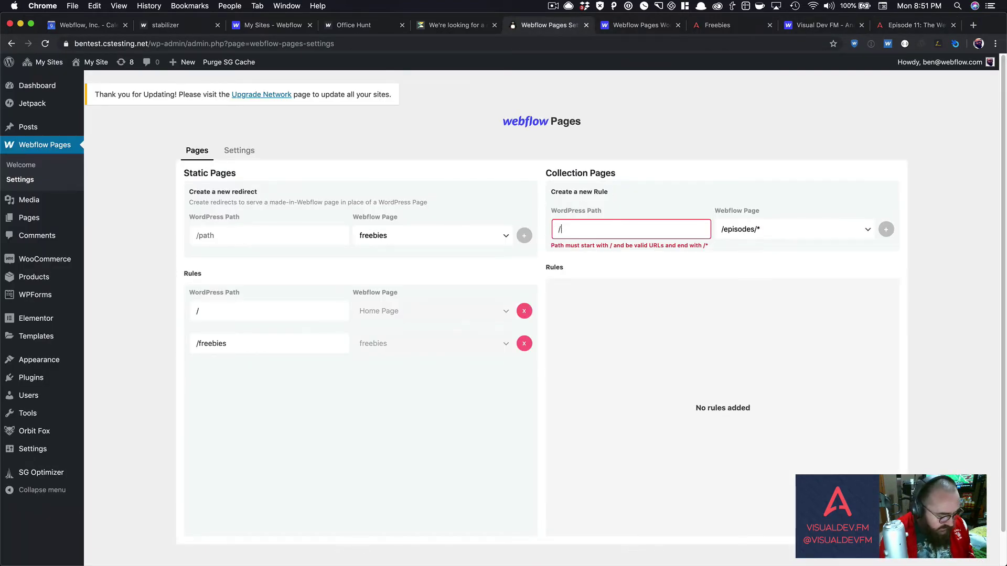
text(epis)
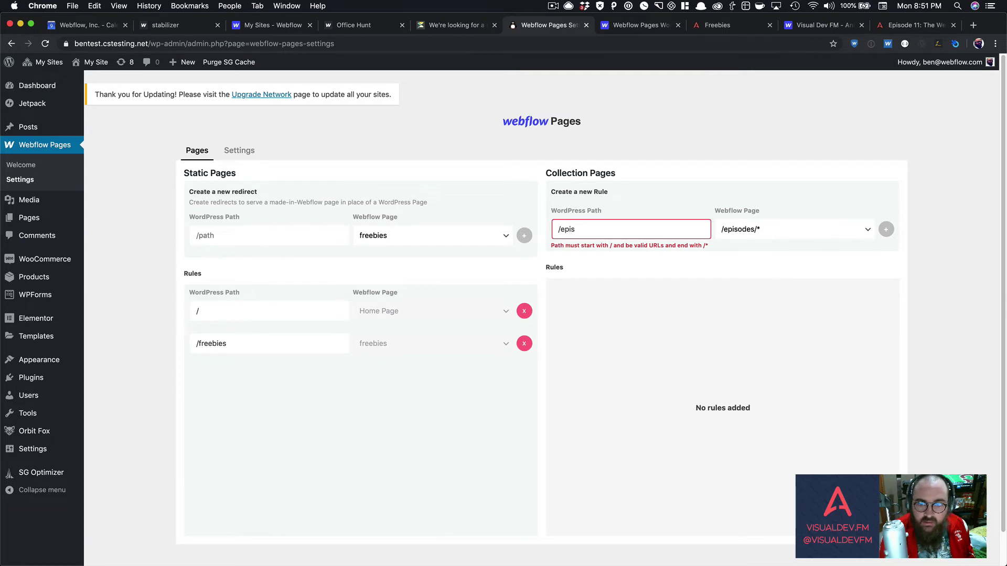
text(odes)
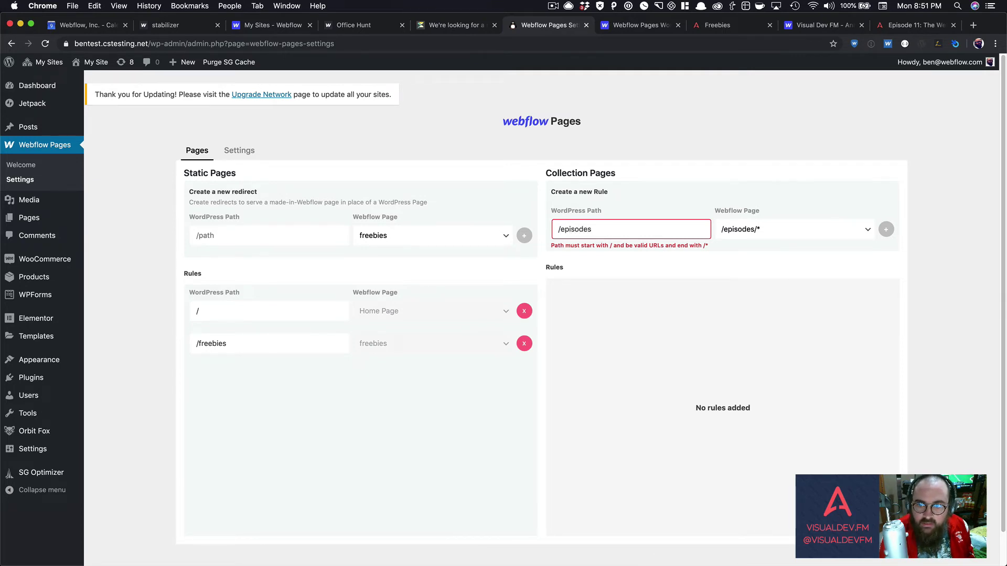
text(/)
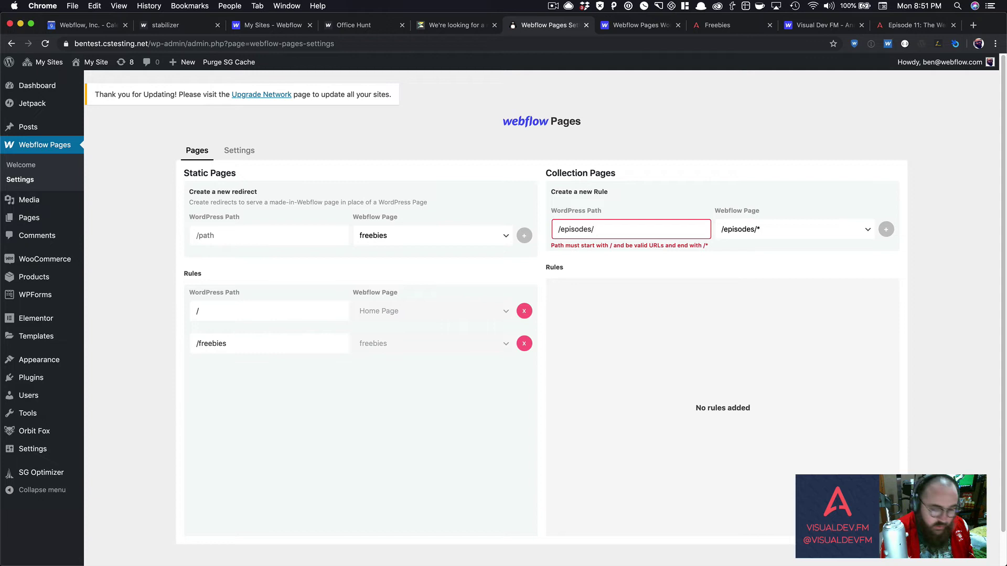
text(*)
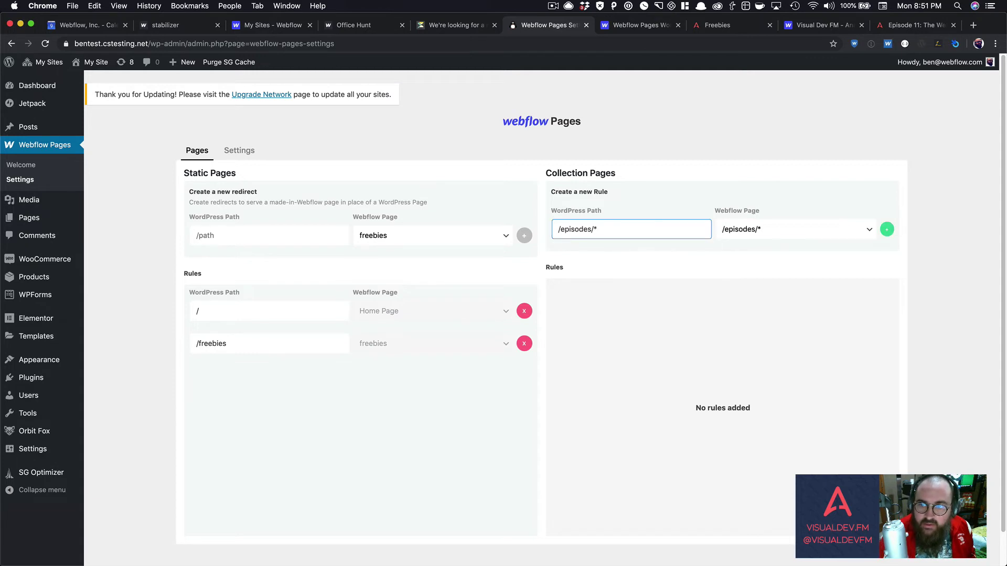
click(829, 230)
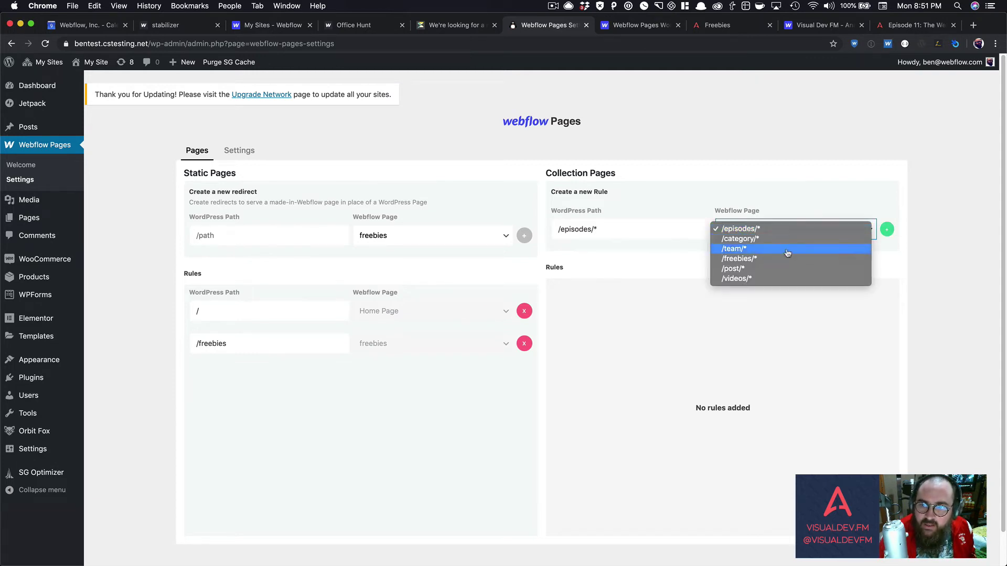
click(741, 234)
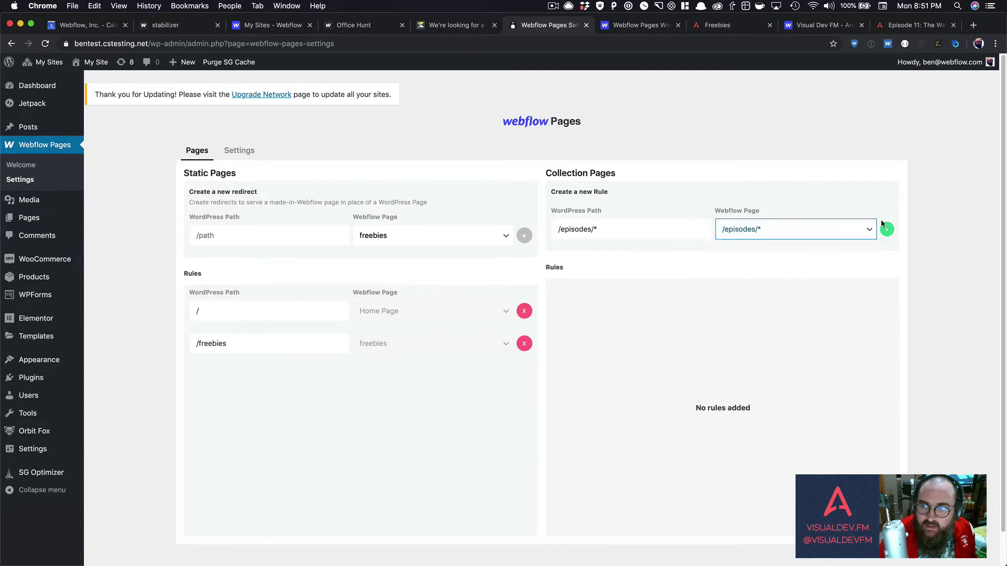
click(887, 230)
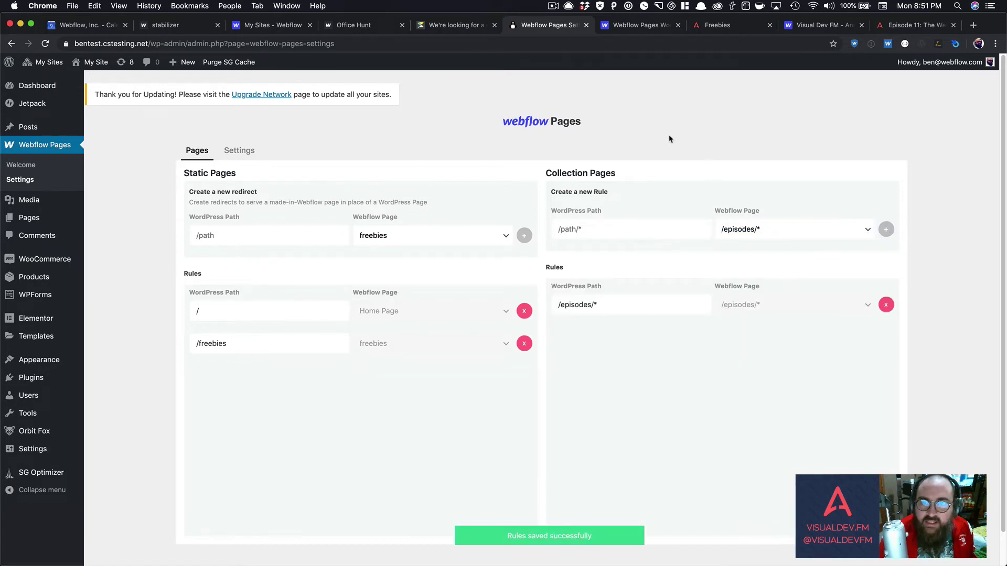
- Copy the Episode 11 path from the live visualdev.fm page address
click(915, 24)
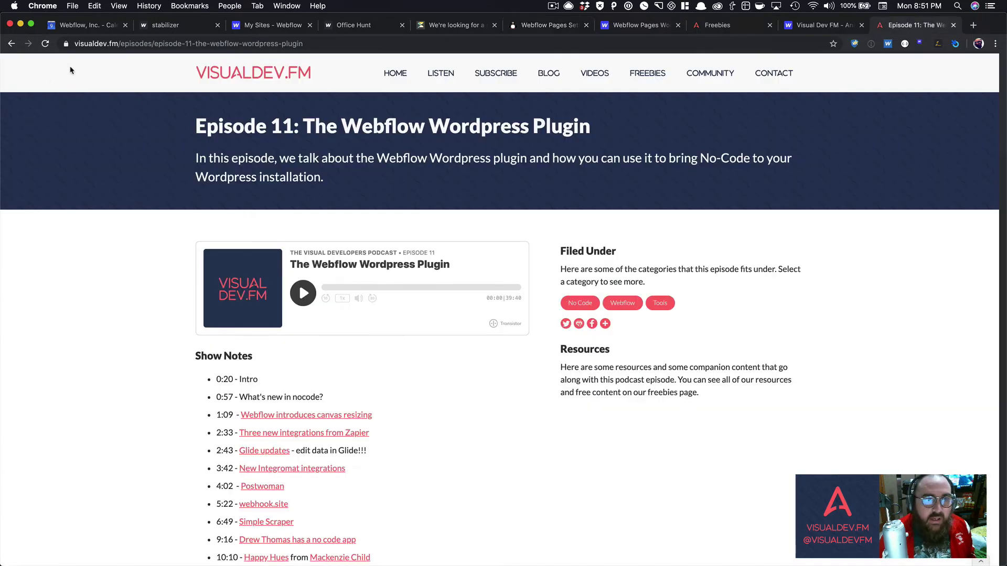
click(164, 43)
click(141, 43)
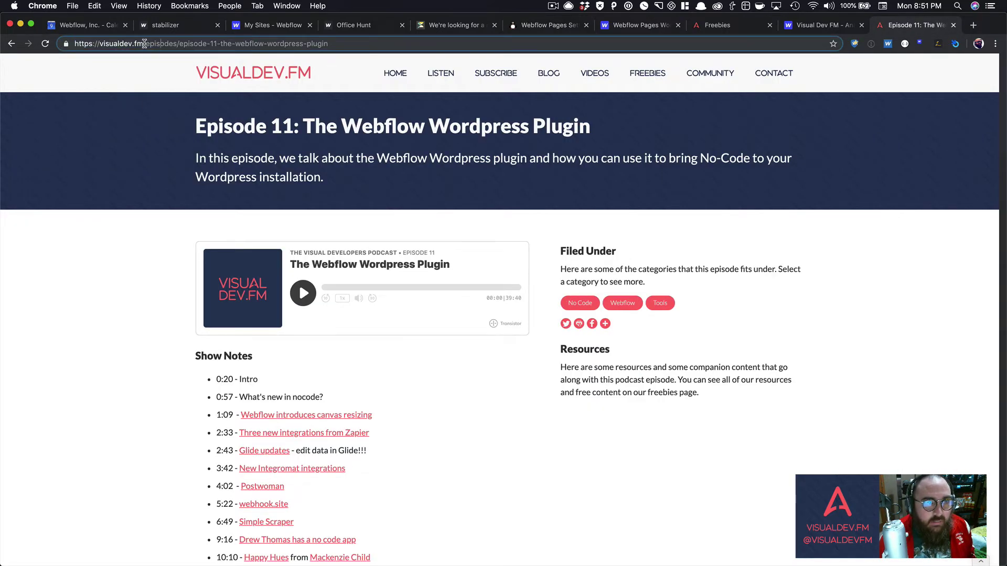
drag(142, 44, 343, 43)
key(super+c)
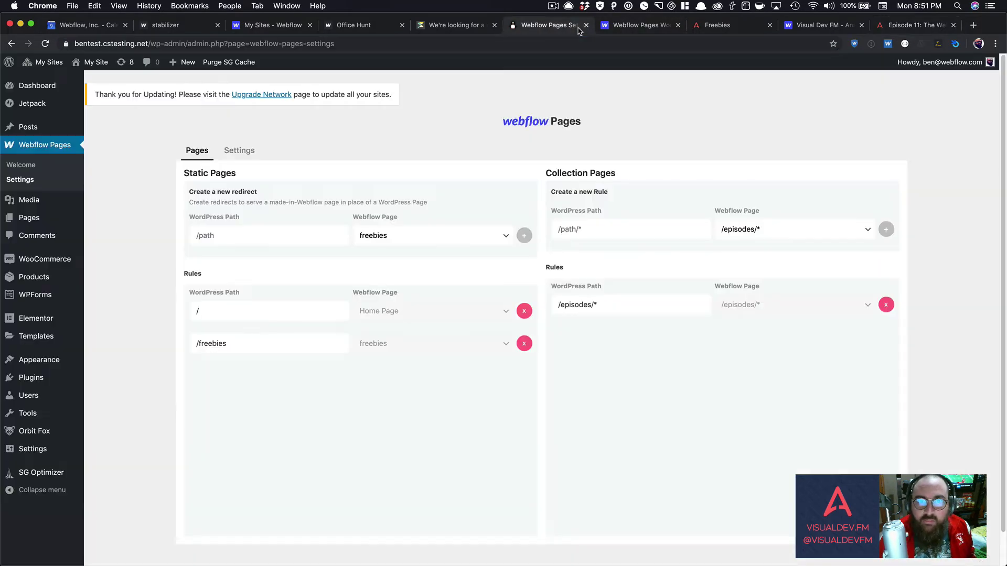
- Replace /freebies with the episode path on the WordPress site and review the loaded Episode 11 page
click(580, 30)
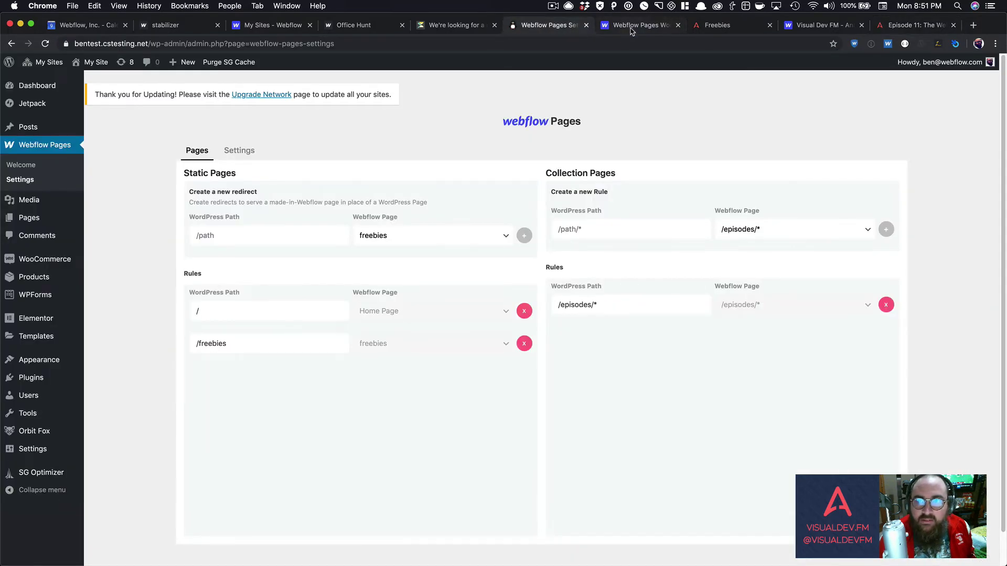
click(739, 30)
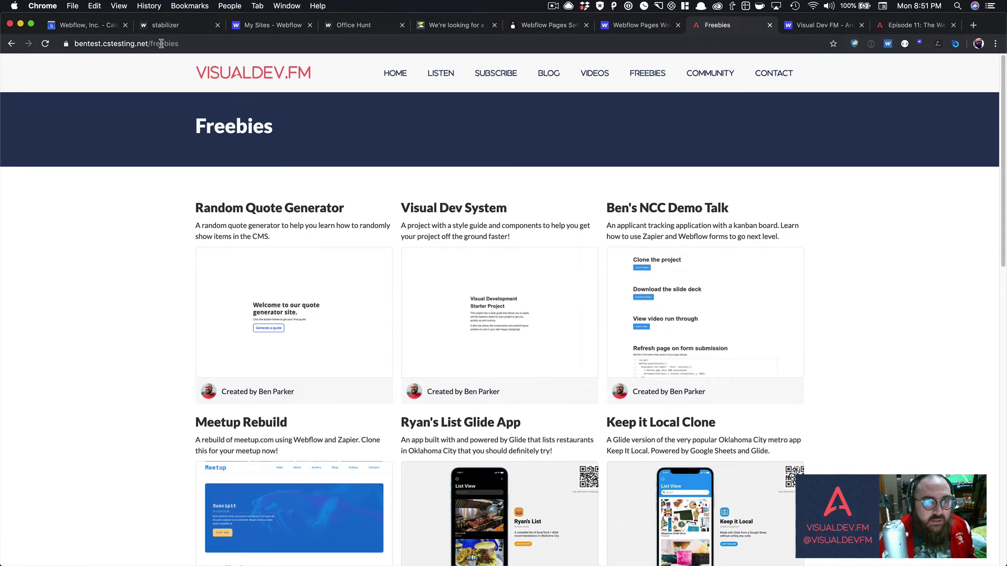
drag(151, 43, 226, 43)
key(BackSpace)
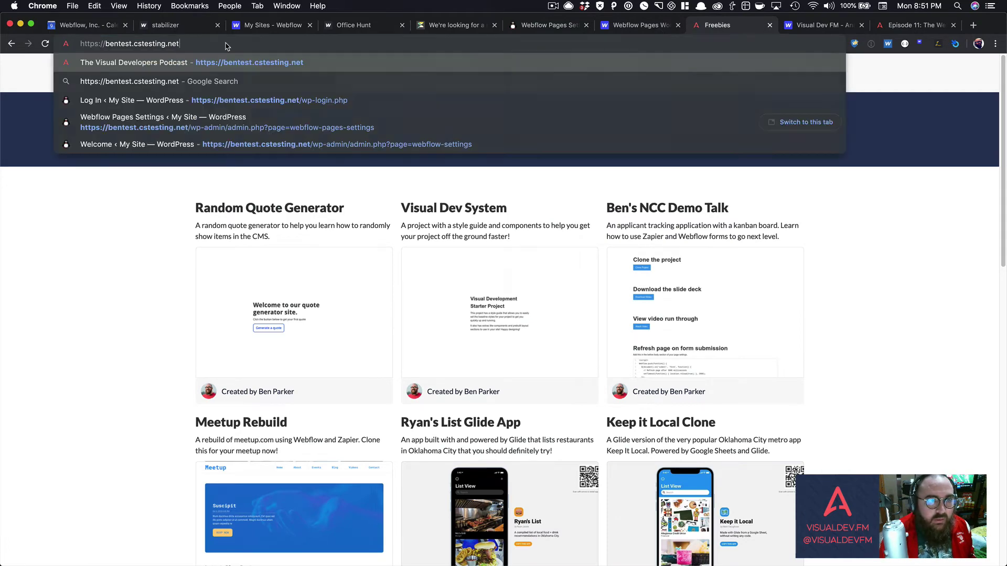
key(super+v)
key(Return)
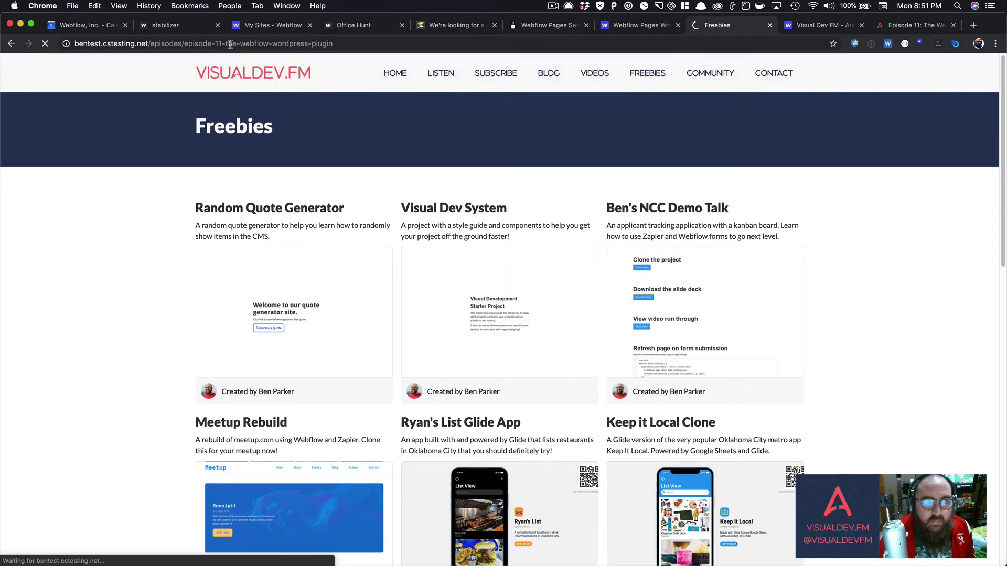
scroll(338, 227, down, 8)
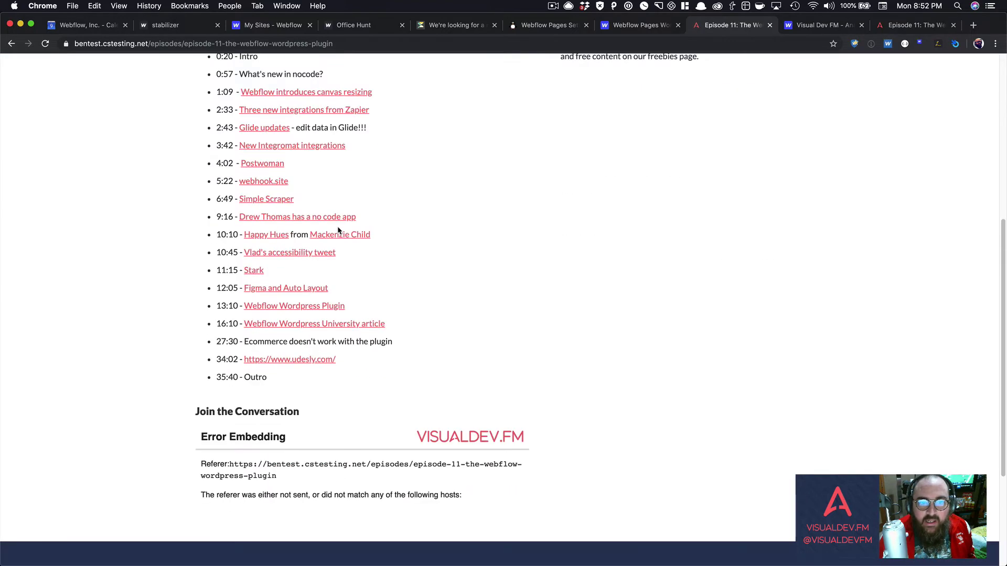
scroll(394, 248, up, 5)
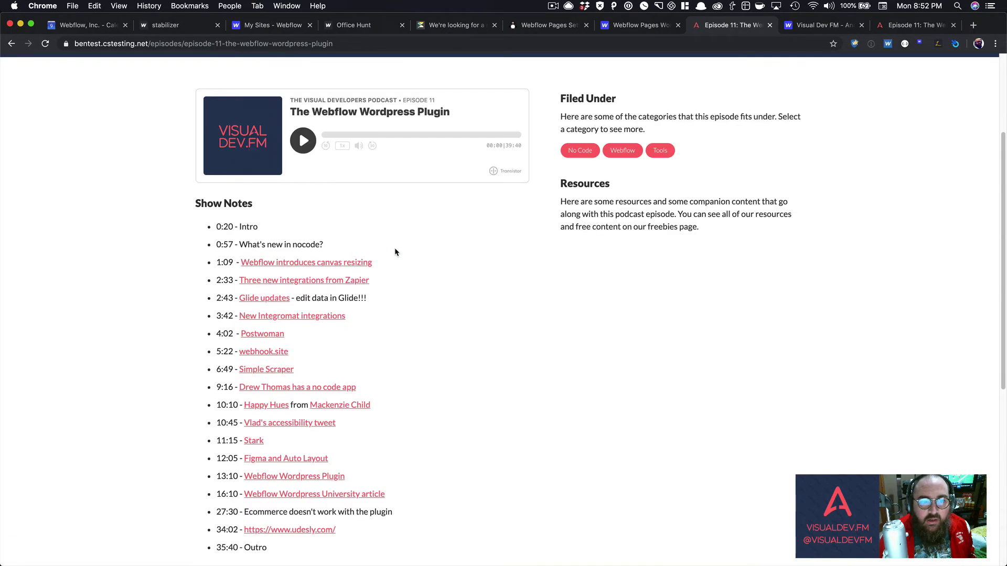
scroll(394, 248, down, 5)
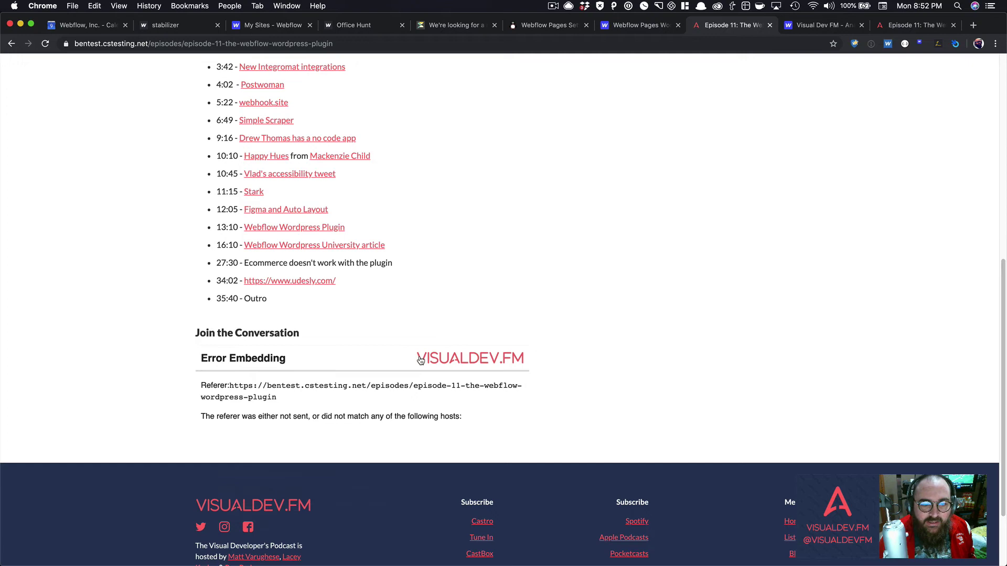
scroll(420, 360, down, 3)
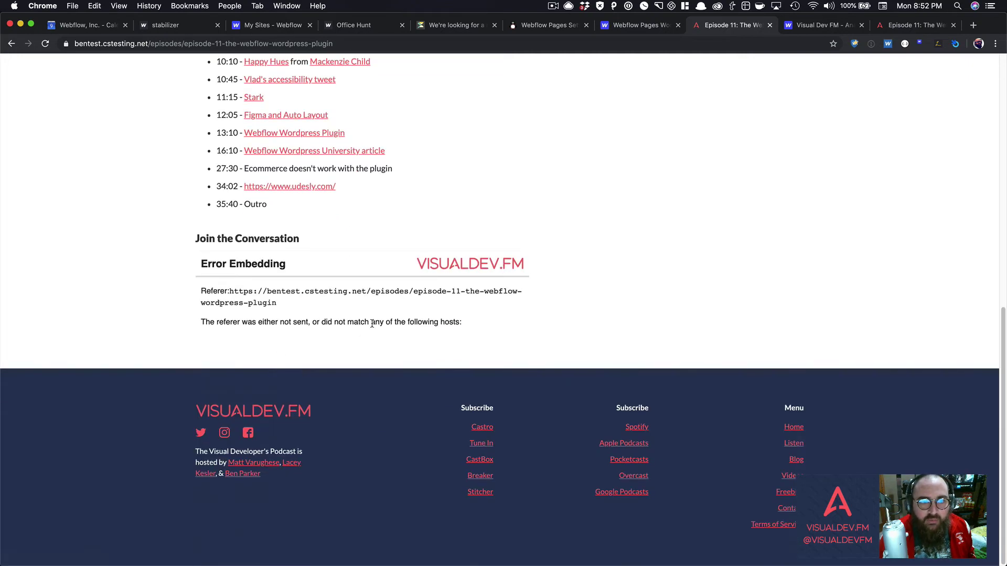
scroll(371, 323, up, 15)
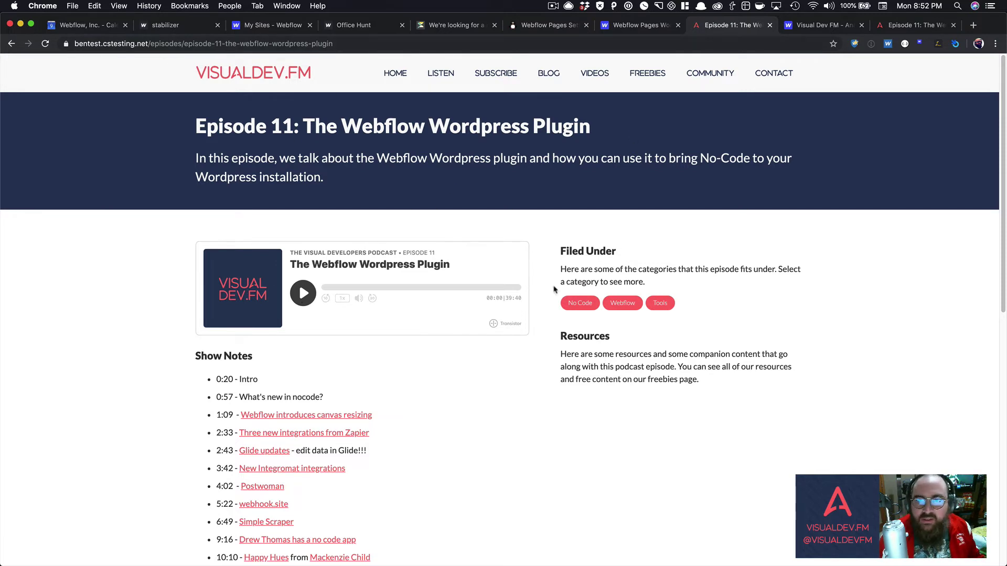
- Revisit the Webflow Pages settings and Episode 11, then bring up the Visual Dev FM Webflow dashboard
click(547, 26)
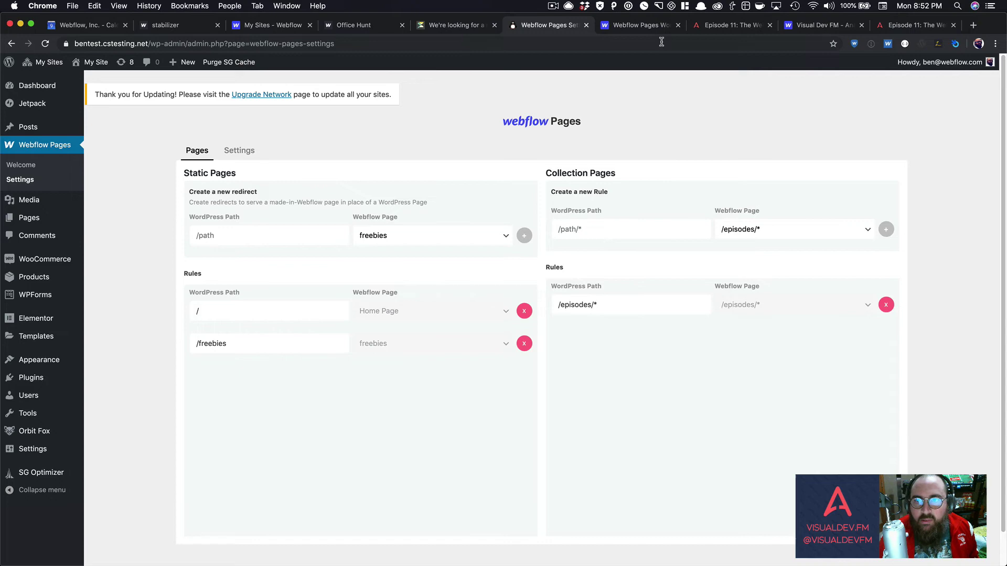
click(729, 25)
scroll(747, 217, down, 3)
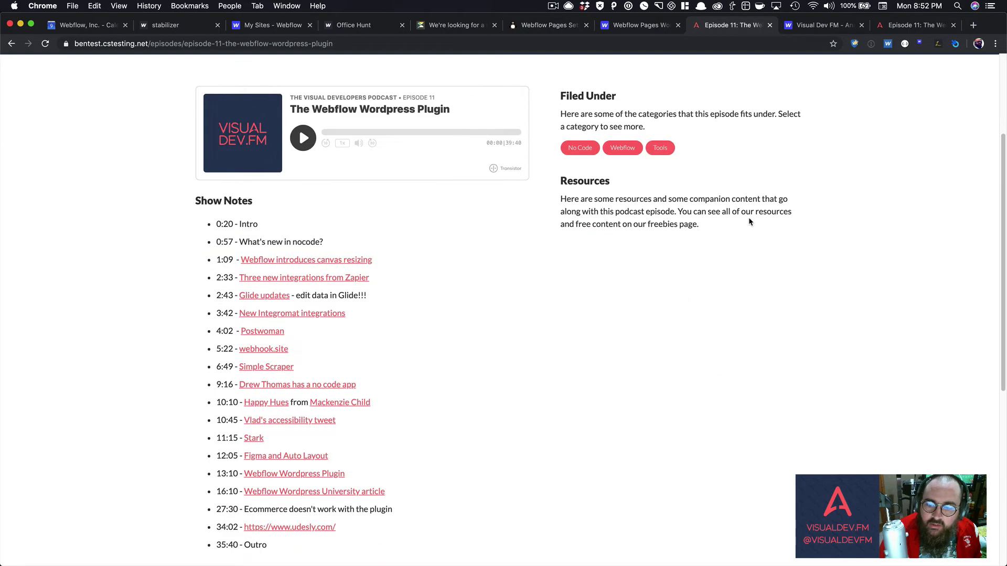
scroll(748, 217, up, 3)
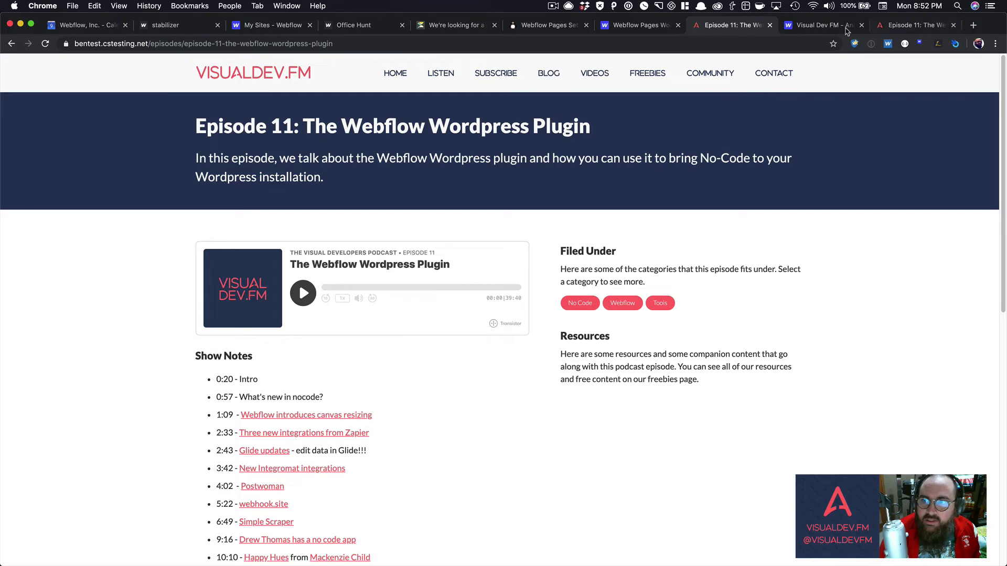
click(828, 25)
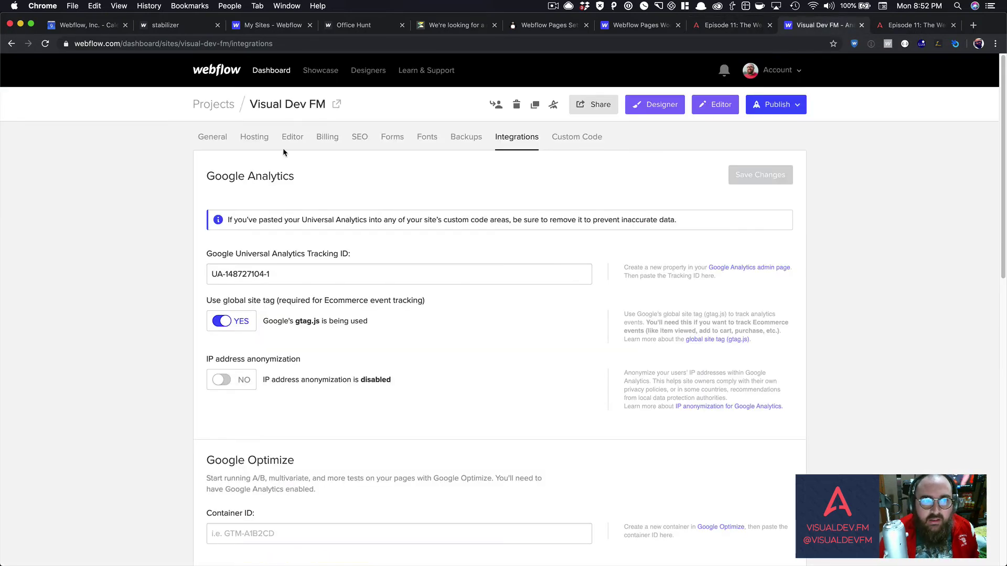
- Review the project's Hosting site plans and Custom Domains in the Webflow dashboard
click(254, 138)
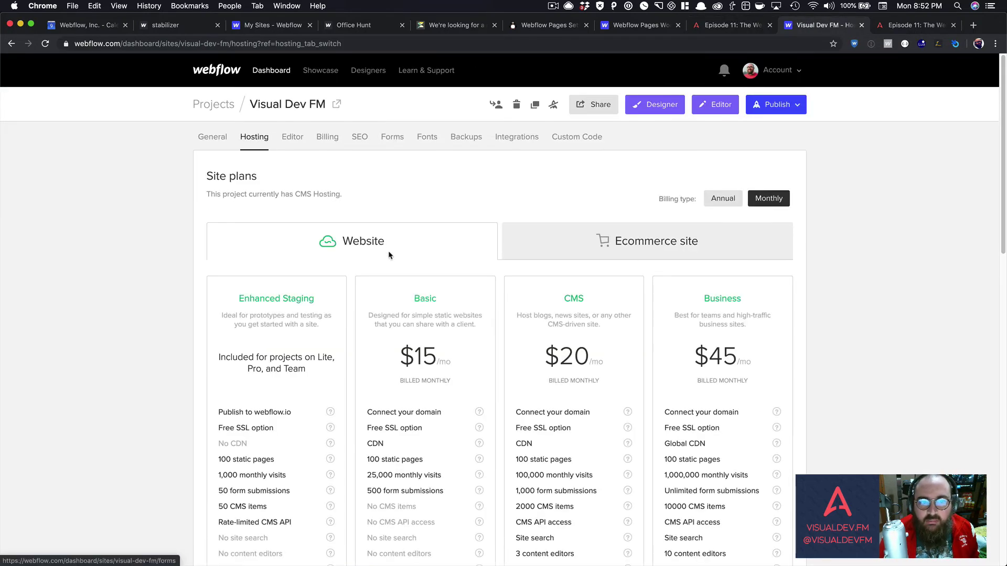
scroll(416, 299, down, 9)
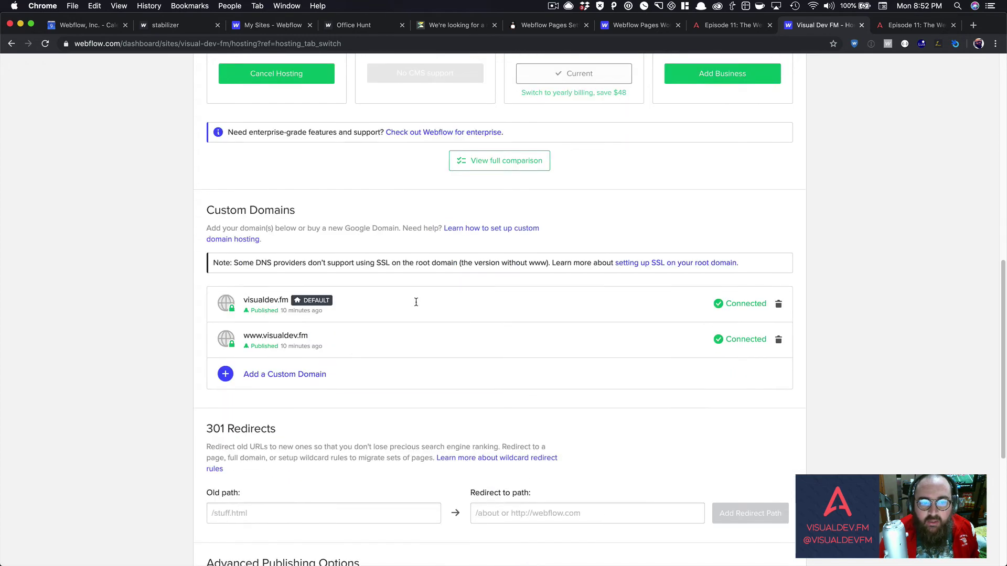
scroll(388, 323, up, 4)
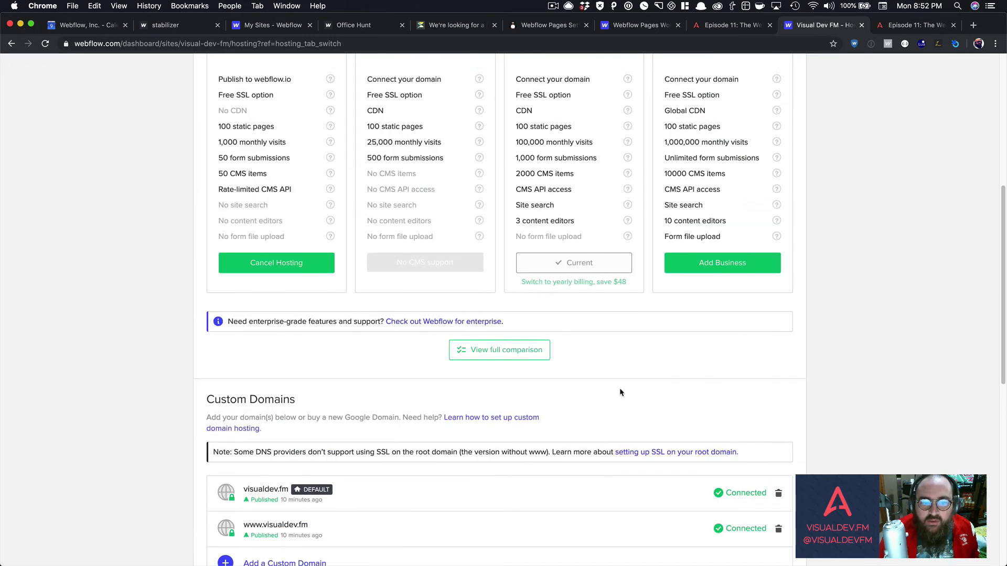
scroll(620, 387, up, 6)
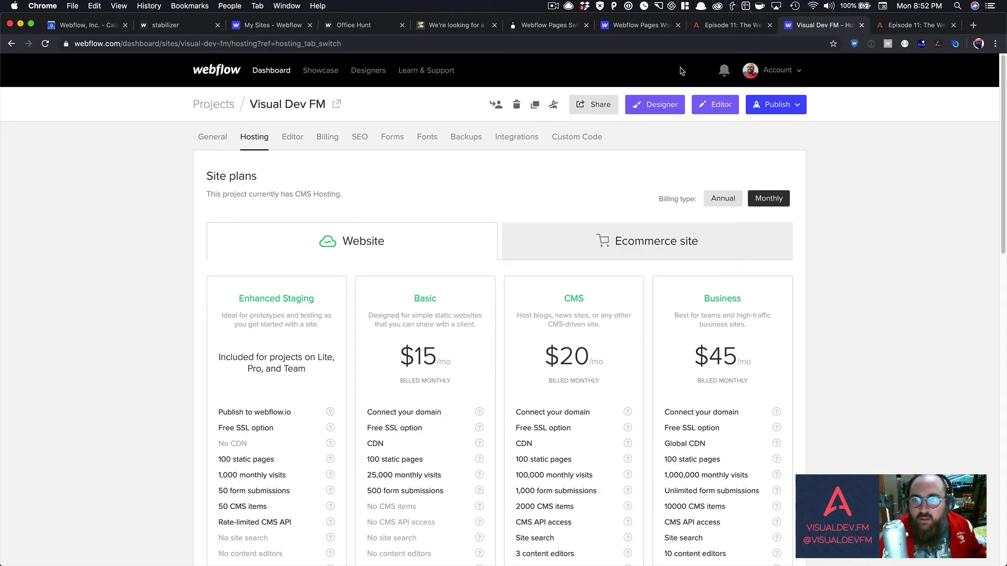
- Look through the project's Integrations settings, then return to the WordPress Webflow Pages settings
click(511, 138)
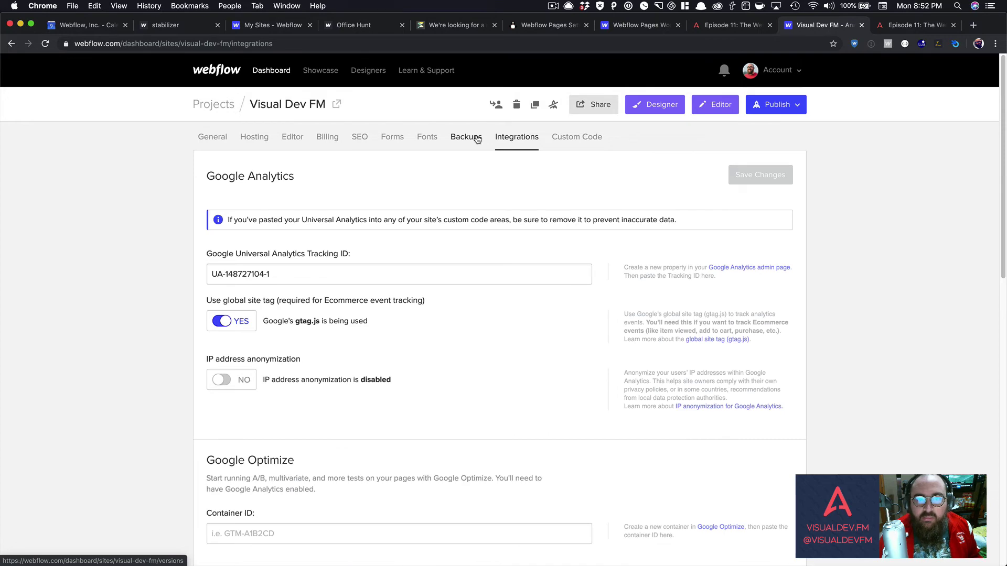
scroll(497, 150, down, 7)
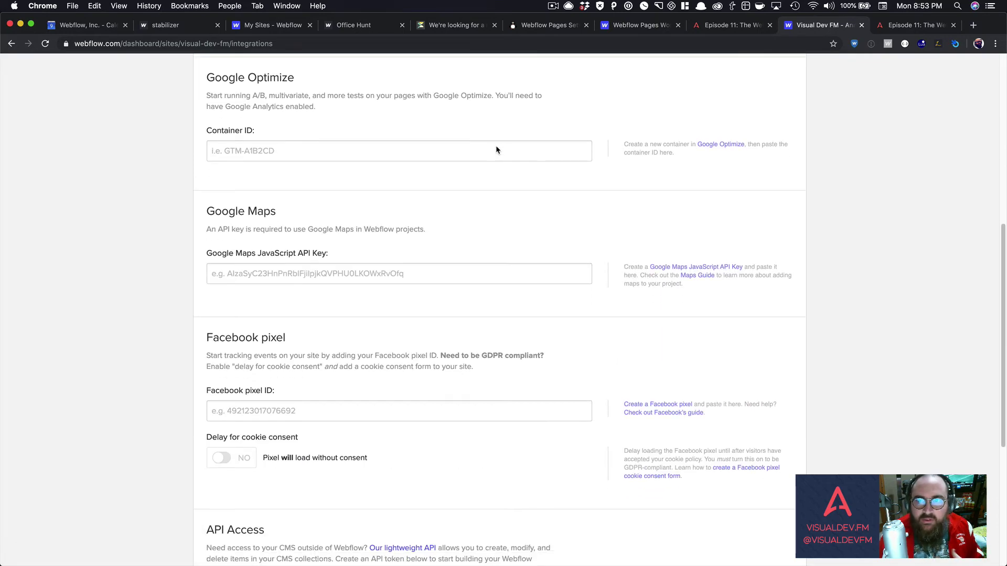
scroll(497, 148, down, 4)
scroll(496, 146, up, 2)
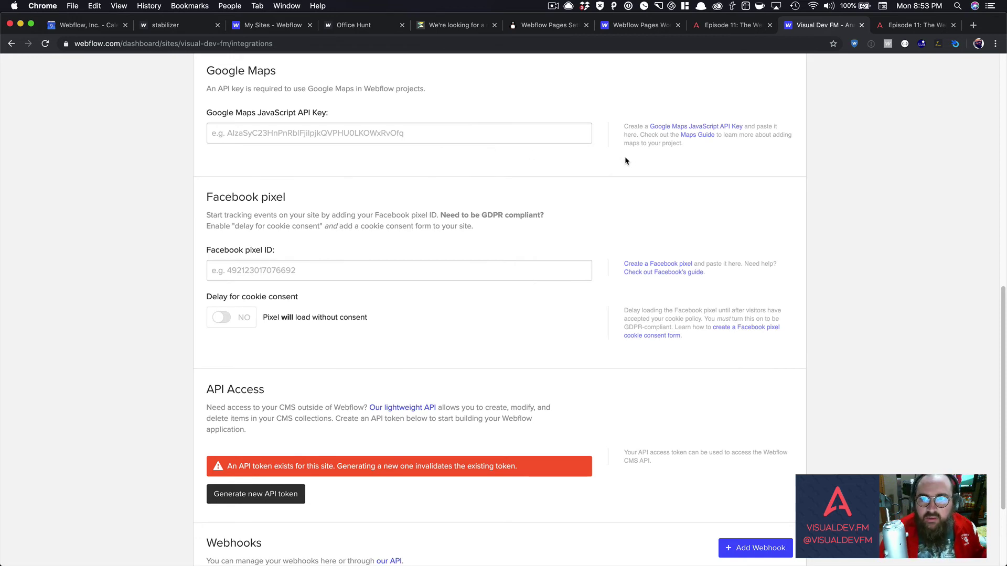
click(559, 26)
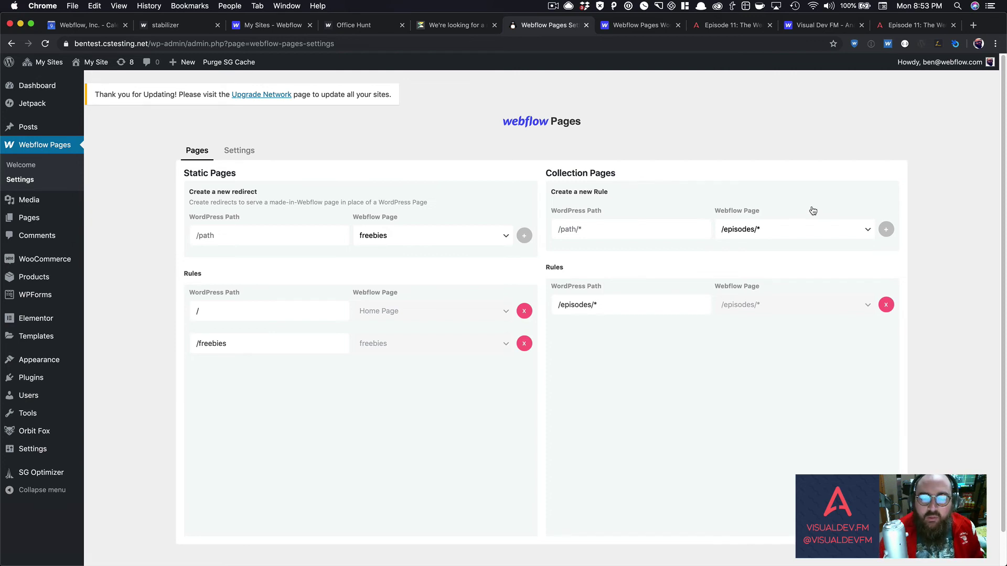
- Remove the /episodes/ path from the WordPress Episode 11 address and load the site root
click(709, 27)
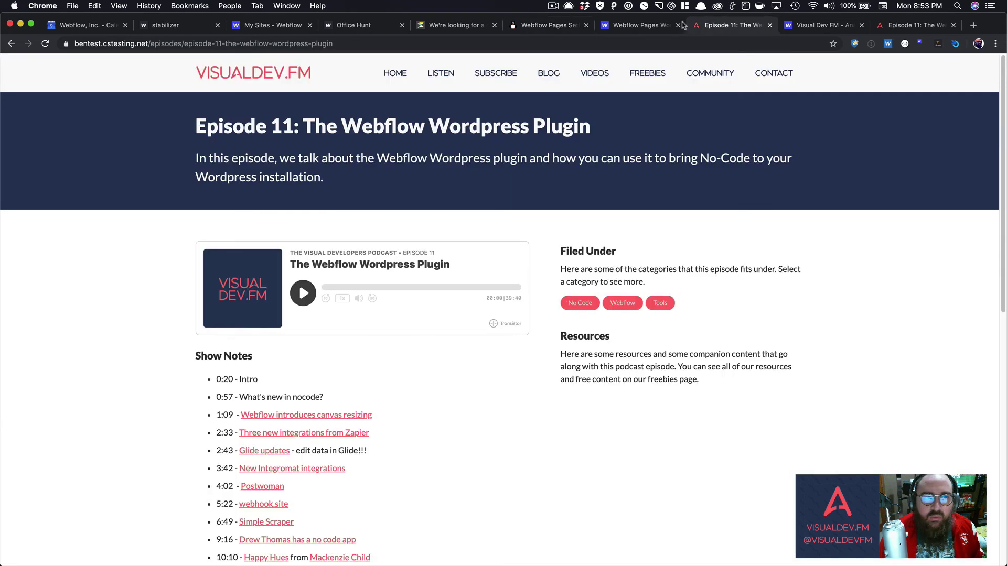
drag(151, 44, 393, 43)
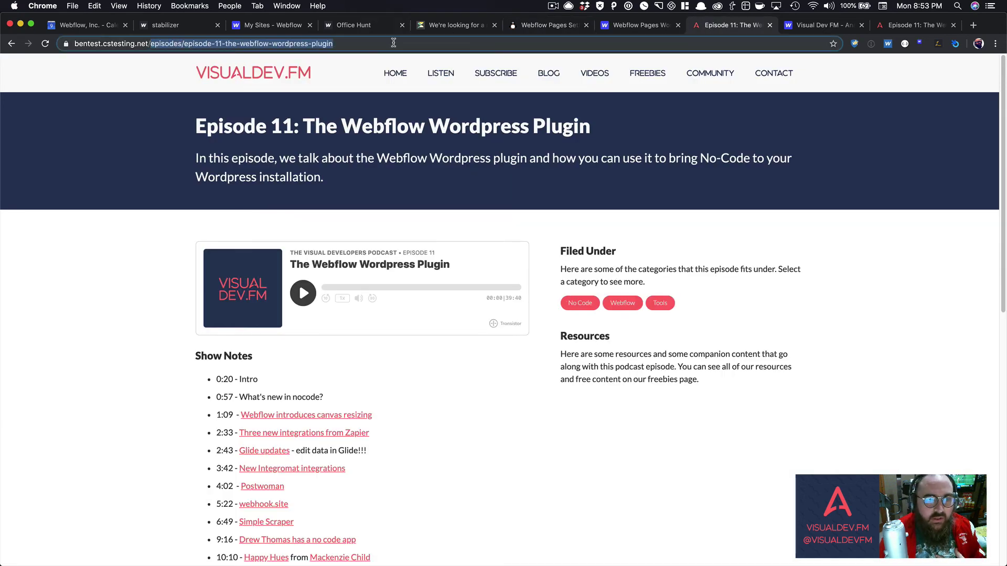
key(BackSpace)
key(Return)
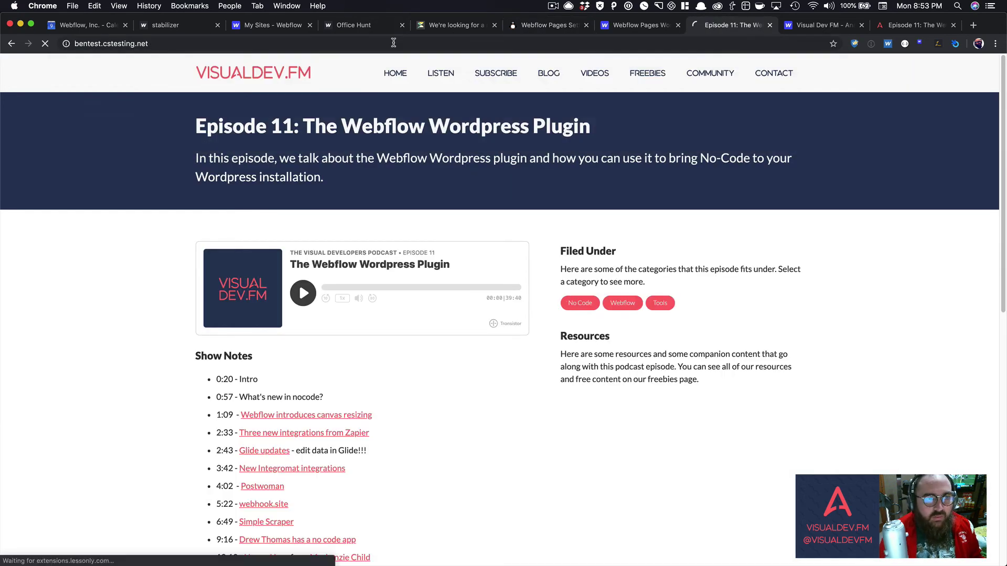